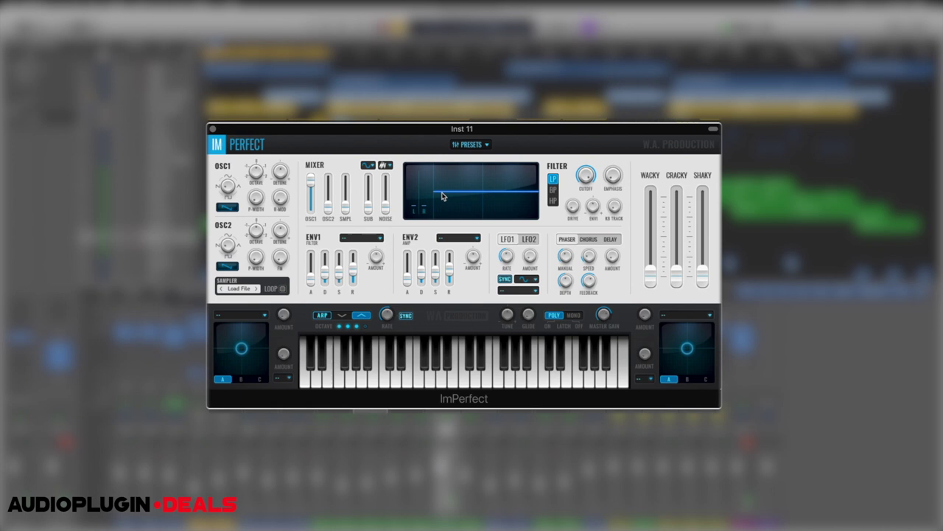
click(492, 380)
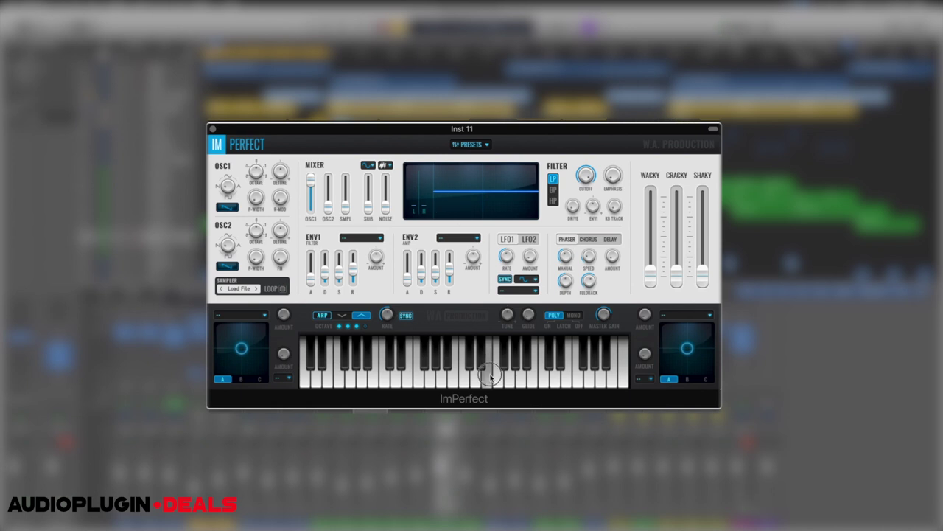
click(409, 379)
click(361, 379)
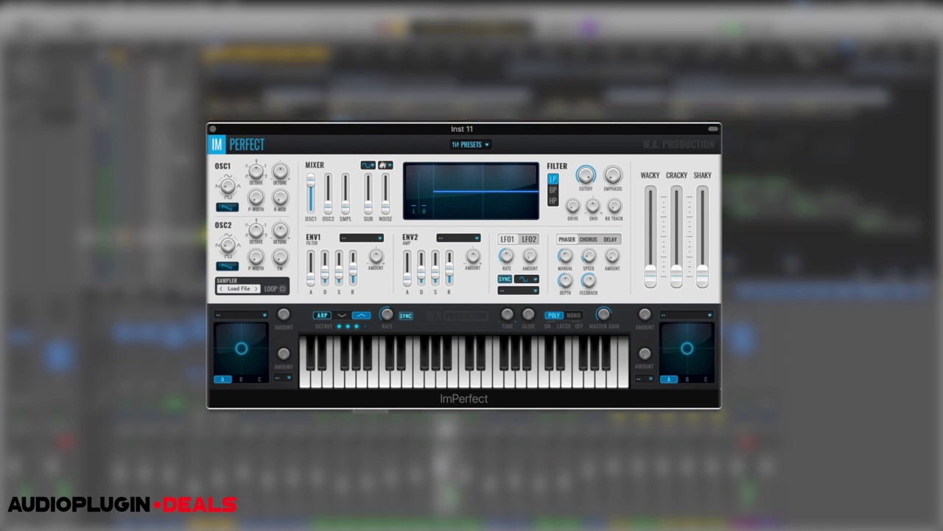
click(418, 379)
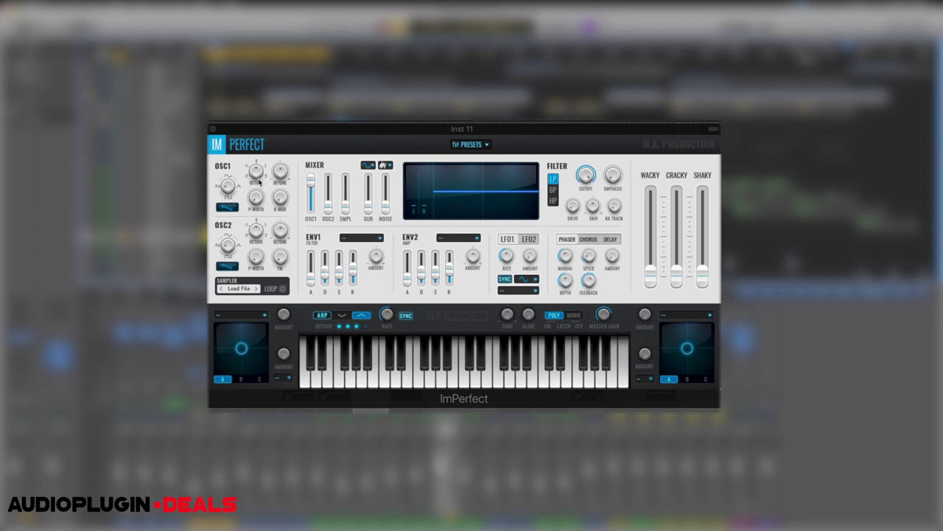
click(258, 232)
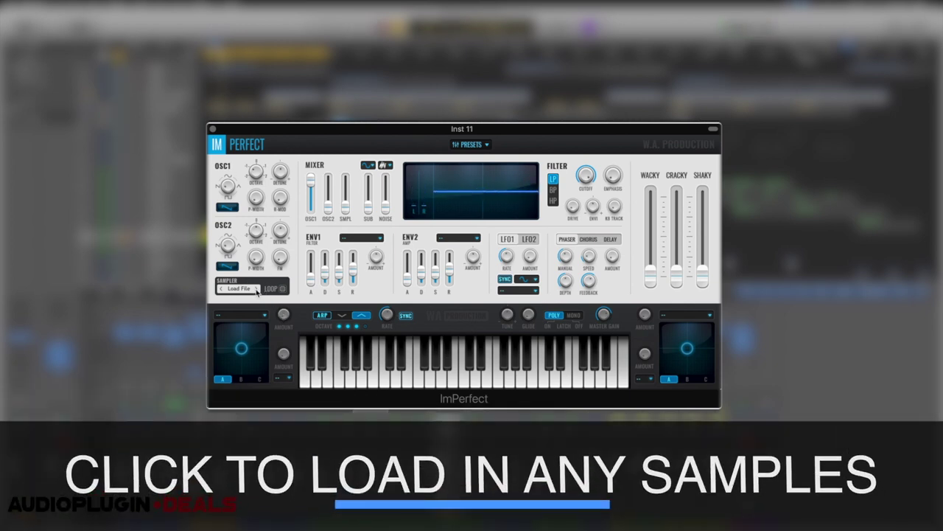
click(239, 289)
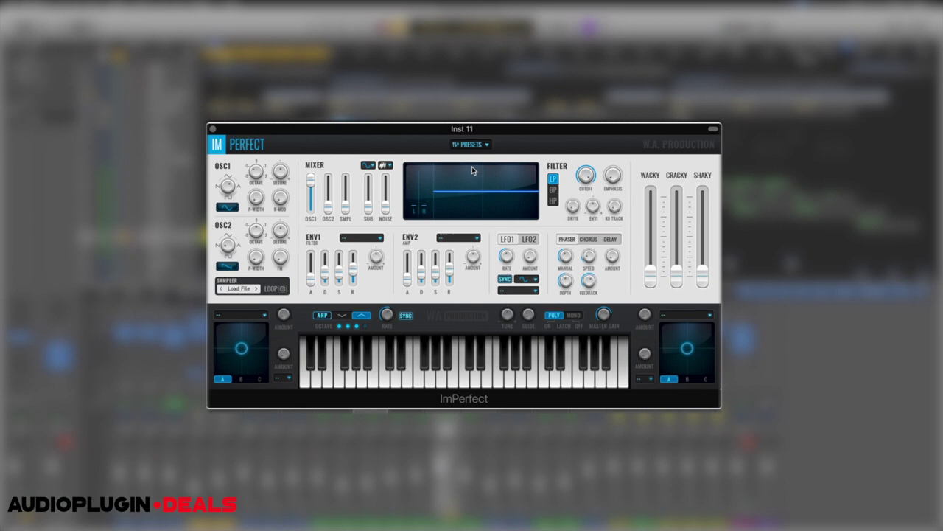
Open ImPerfect's FAC1 Leads preset folder and audition FAC1 Lead 02 through Lead 08
click(486, 145)
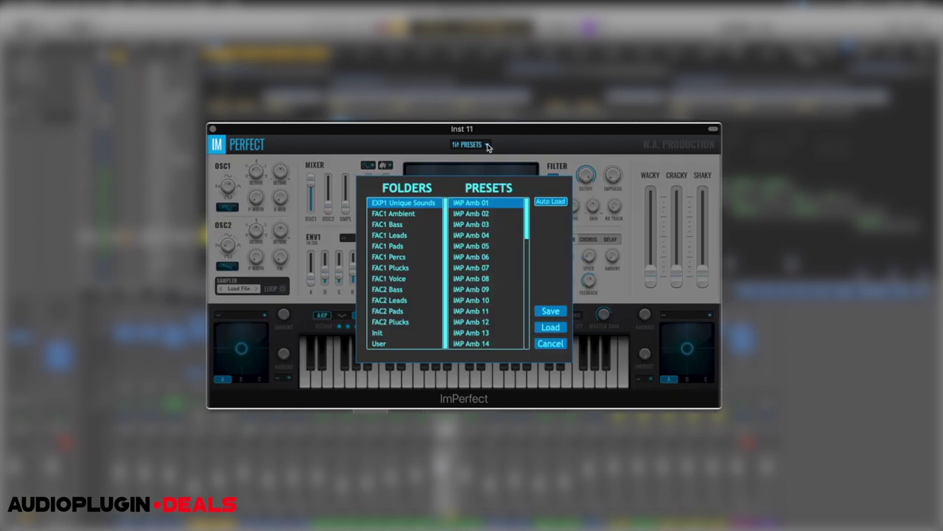
click(399, 235)
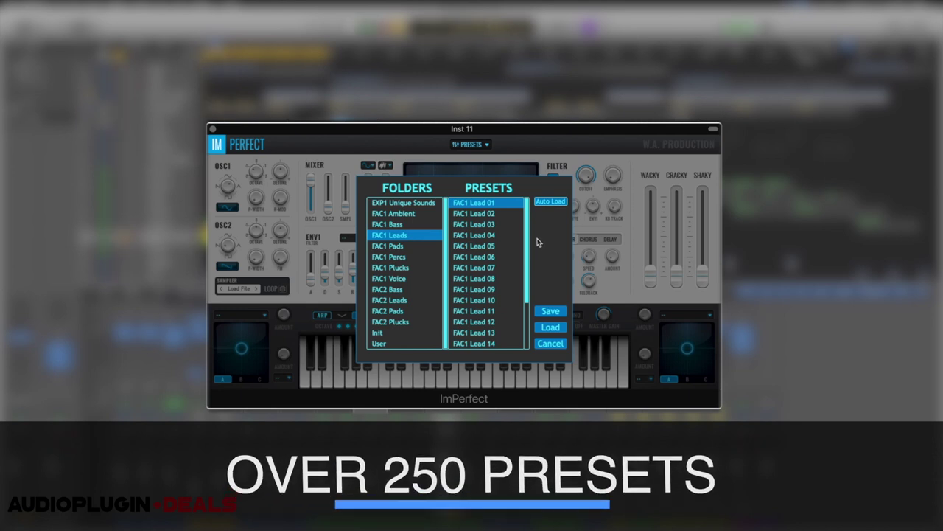
click(483, 214)
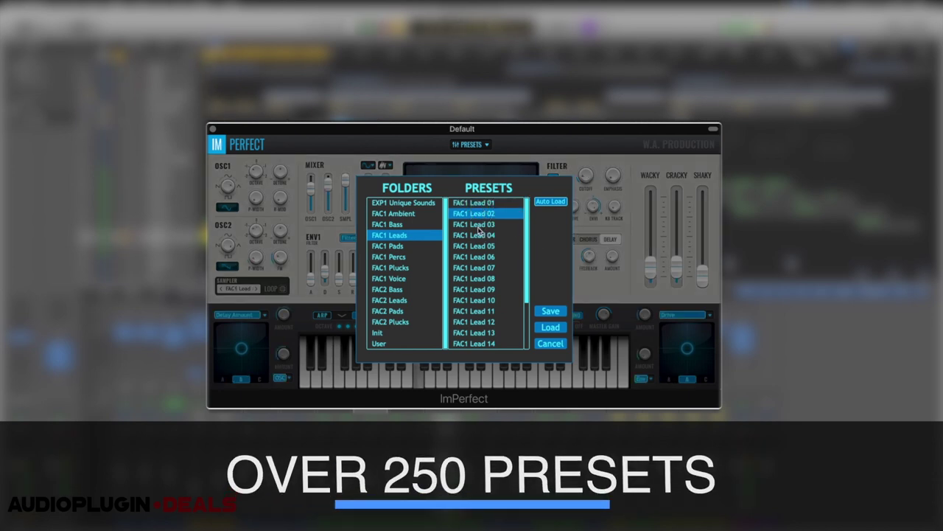
click(479, 229)
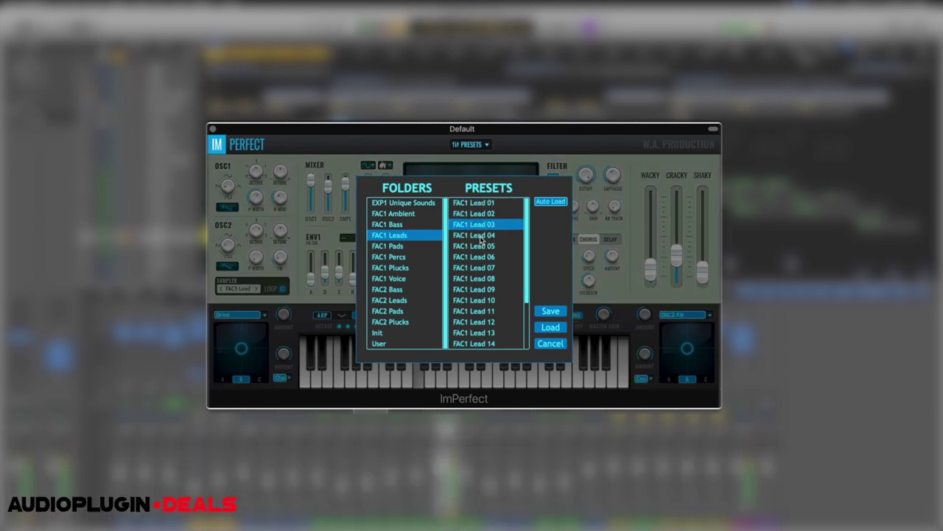
click(481, 236)
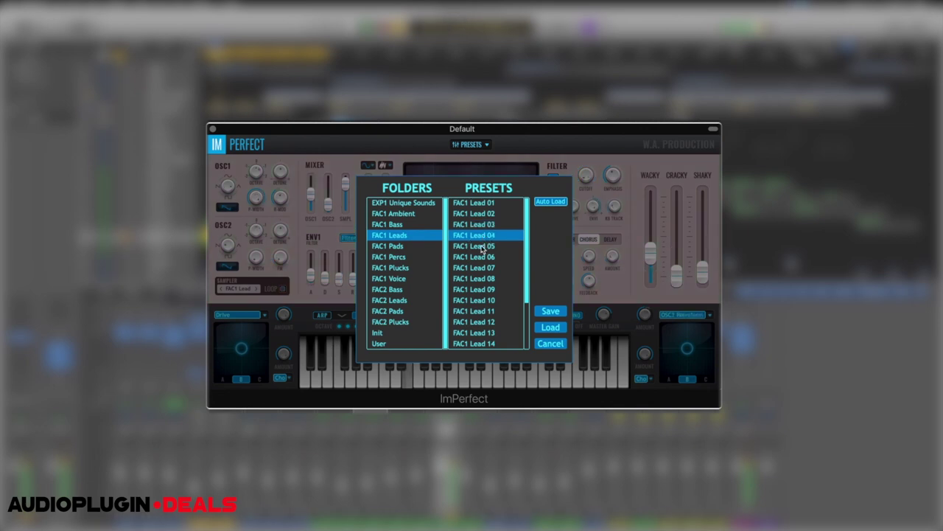
click(479, 247)
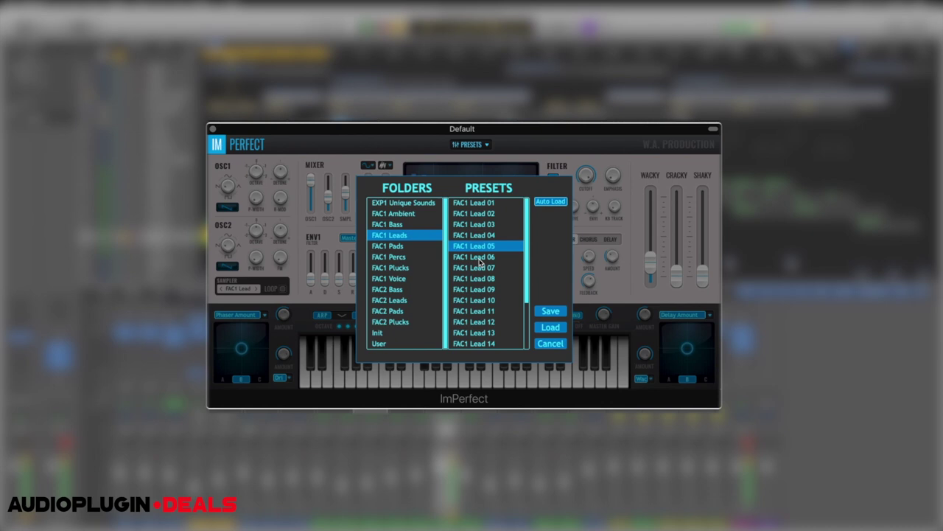
click(480, 257)
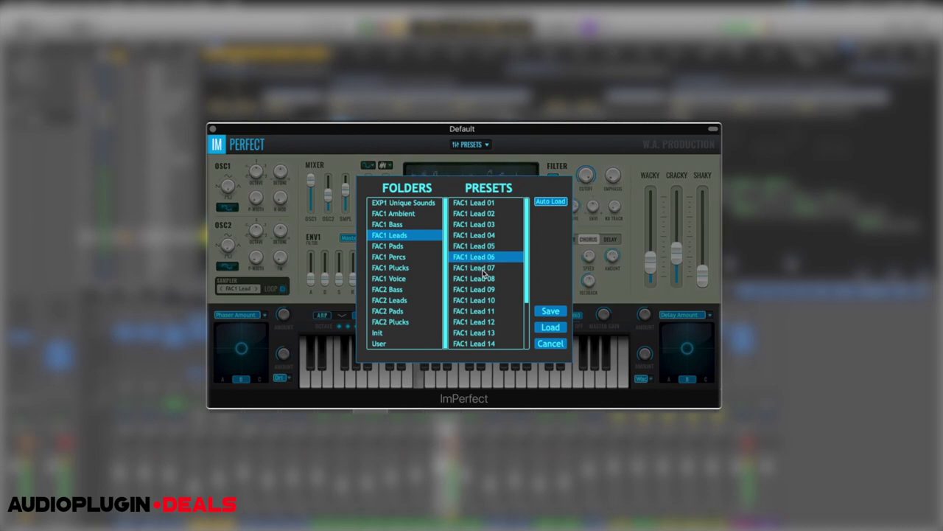
click(483, 269)
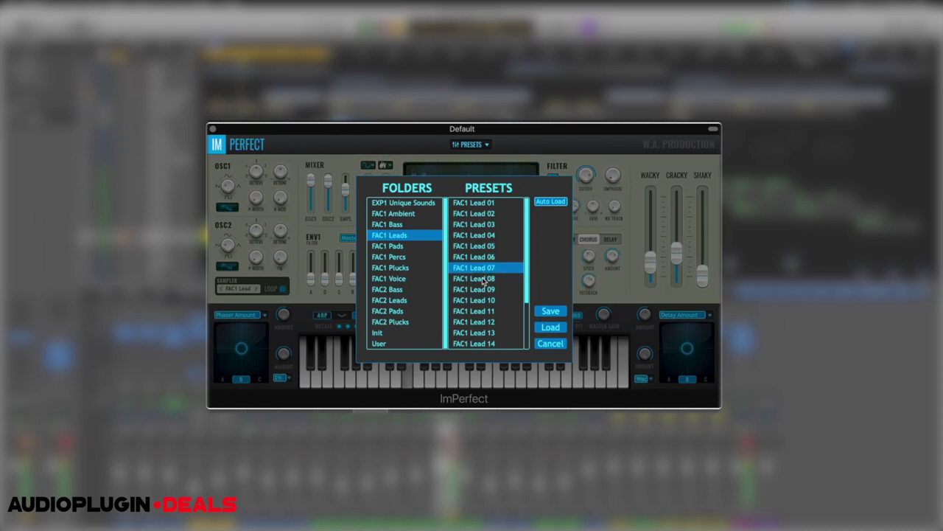
click(484, 280)
Compare FAC1 Leads 02, 03, 01 and 04, settling on FAC1 Lead 03
click(481, 215)
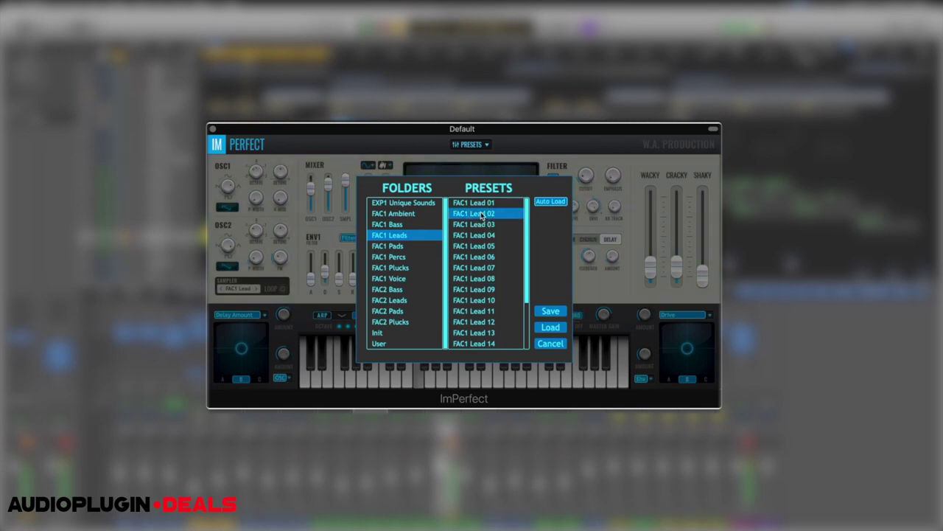
click(496, 226)
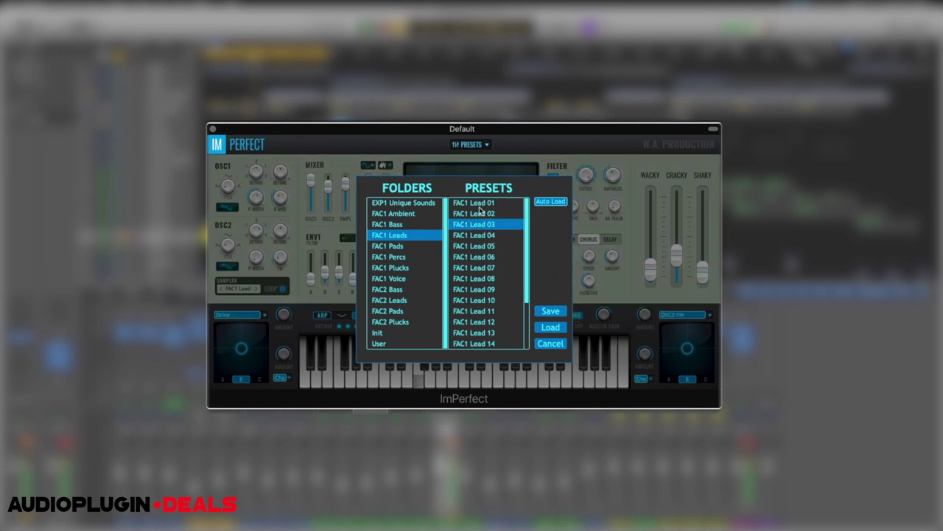
click(475, 214)
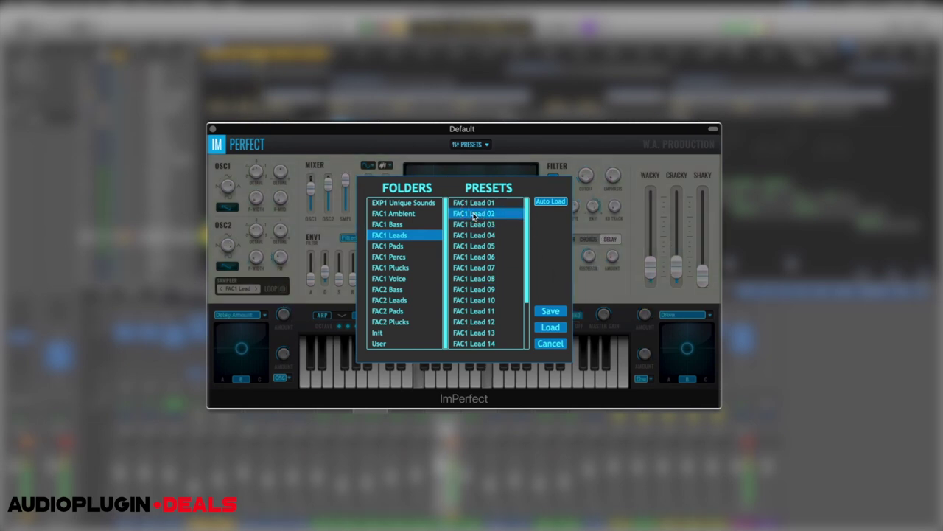
click(473, 203)
click(476, 235)
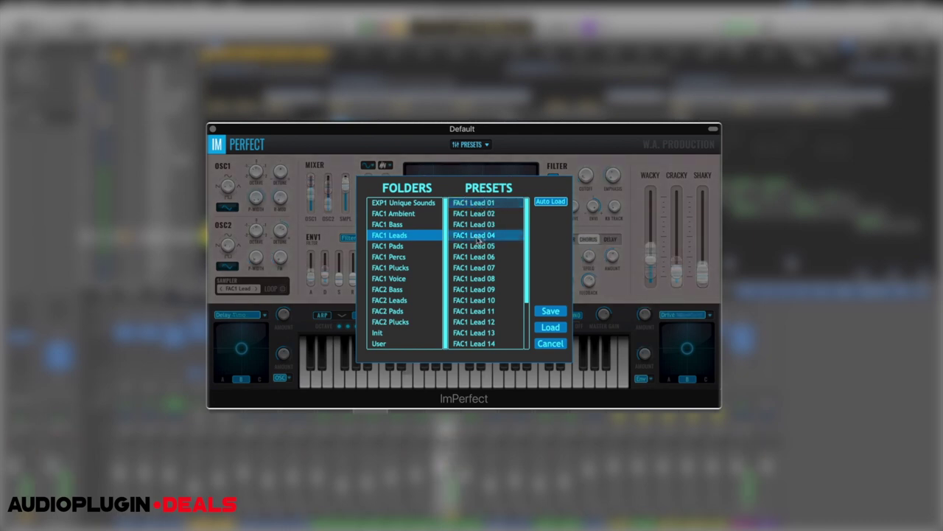
click(477, 225)
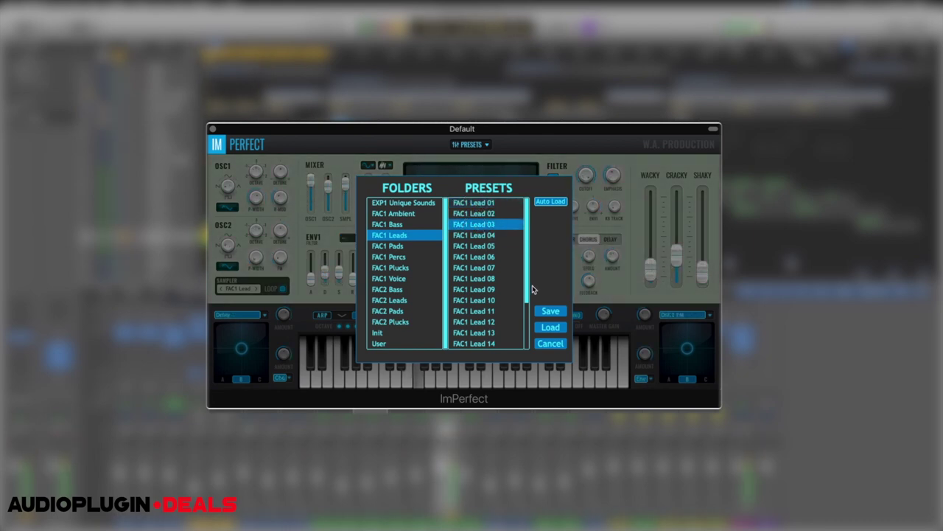
Load FAC1 Lead 03 as the synth's sound and close the ImPerfect window
double_click(487, 226)
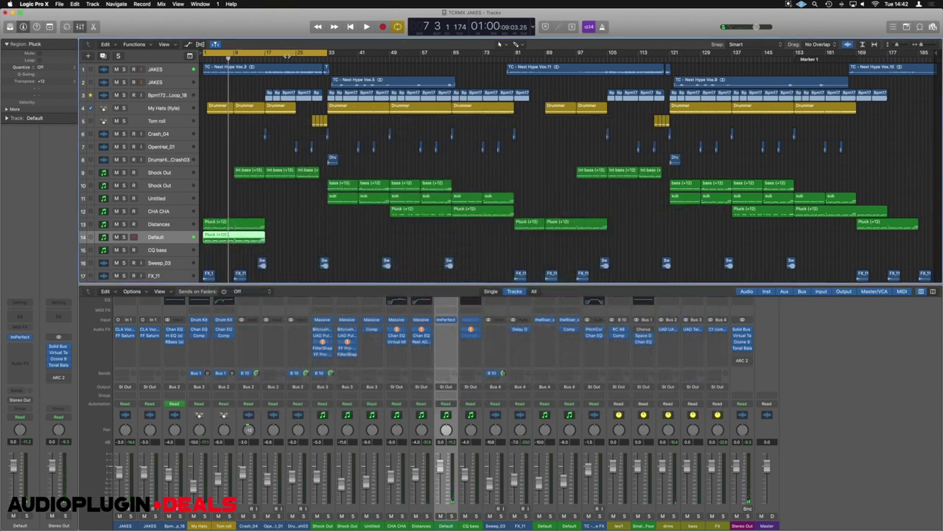
Replace the cycle range with bars 33–49 and start playback
click(287, 56)
drag(332, 55, 389, 53)
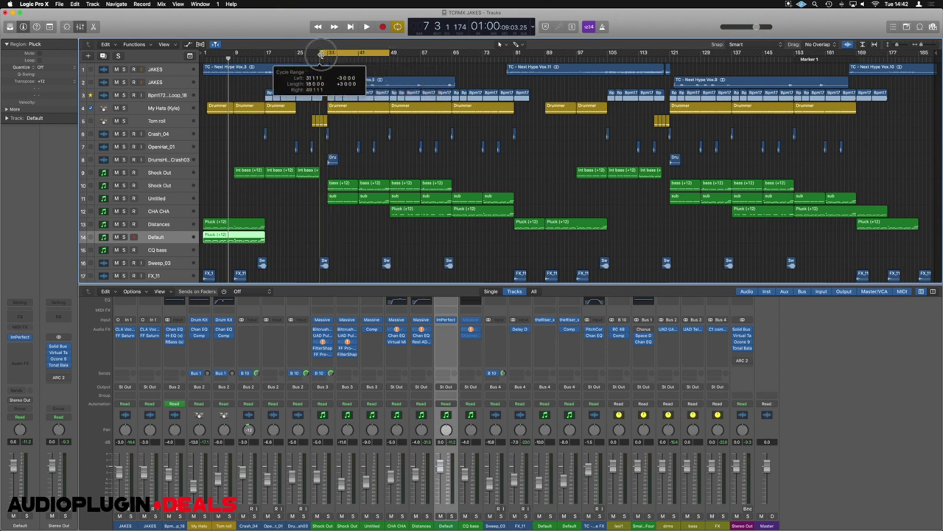
click(365, 236)
key(space)
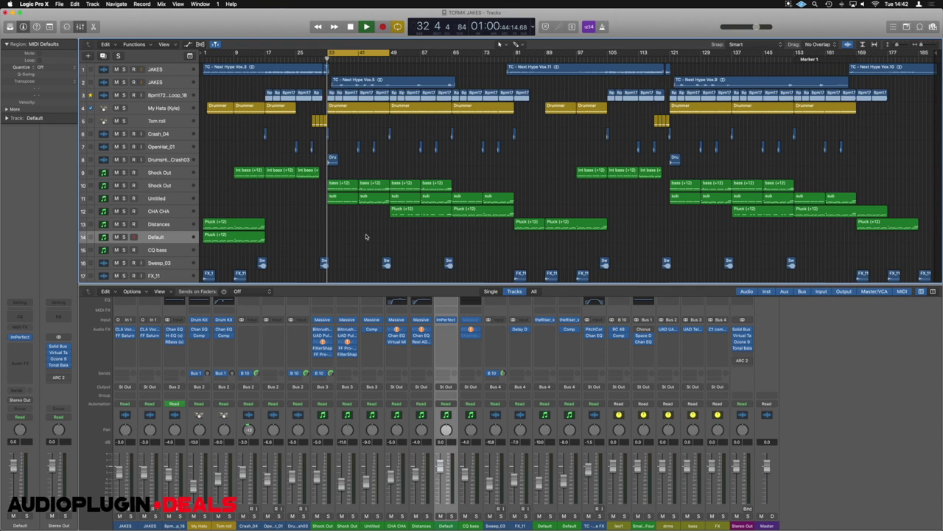
Copy the Pluck region to bar 33 and reopen the track's ImPerfect window
drag(216, 238, 340, 237)
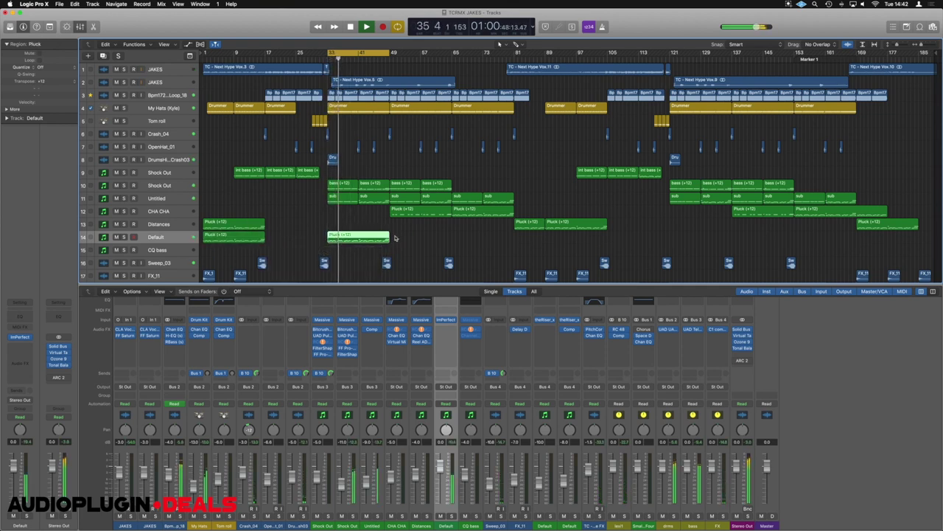
key(space)
key(space)
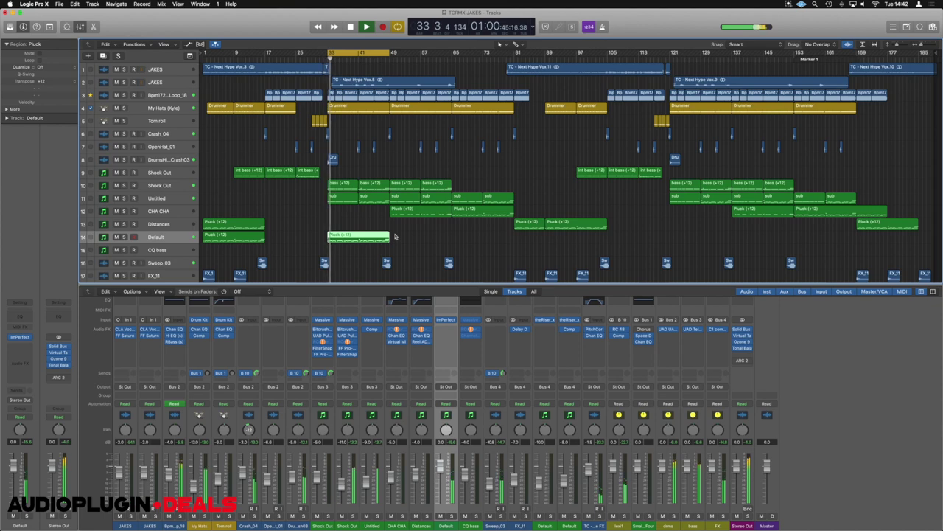
key(space)
key(v)
drag(535, 126, 641, 131)
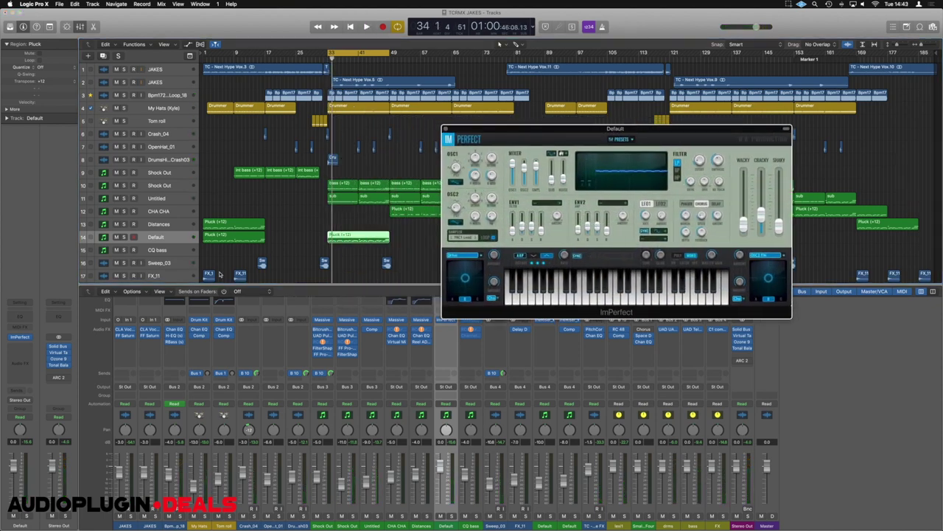
key(super+Down)
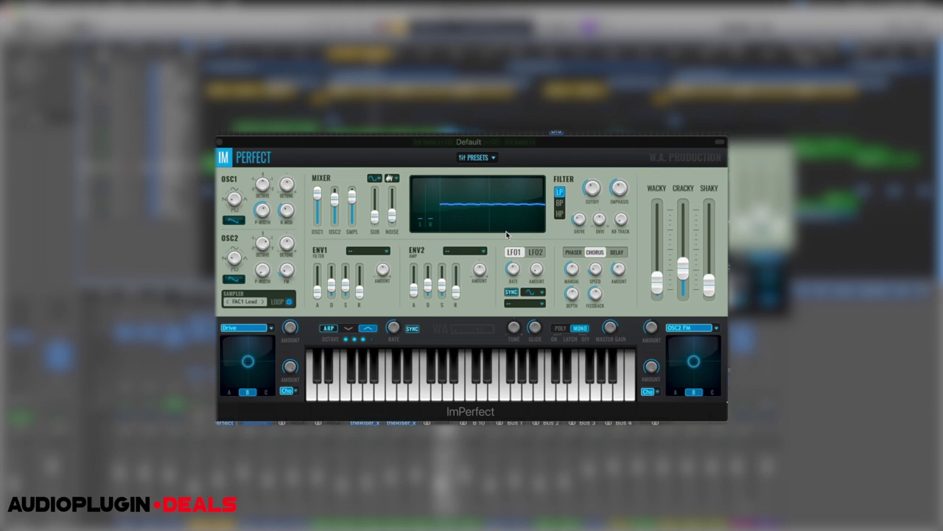
Browse ImPerfect's Leads list and another preset folder, then close the synth
click(484, 157)
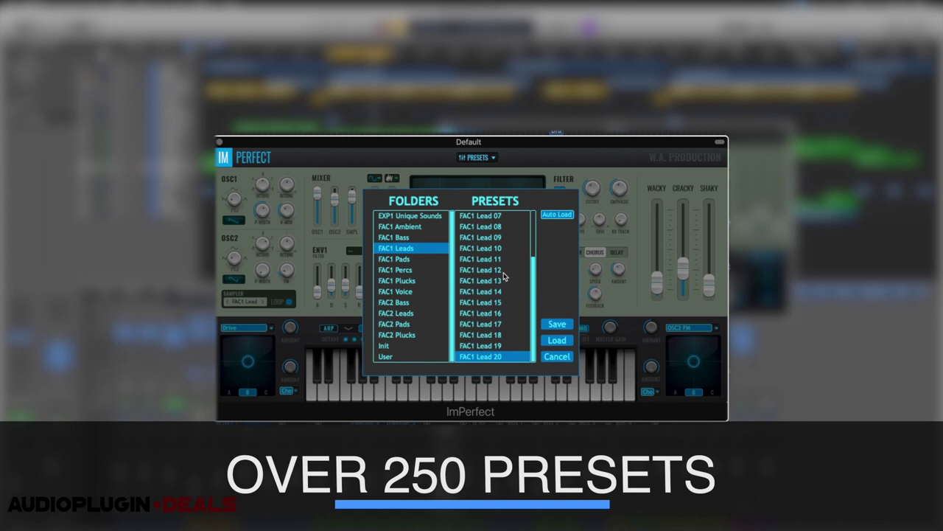
key(Up)
key(Up)
key(Up)
click(421, 228)
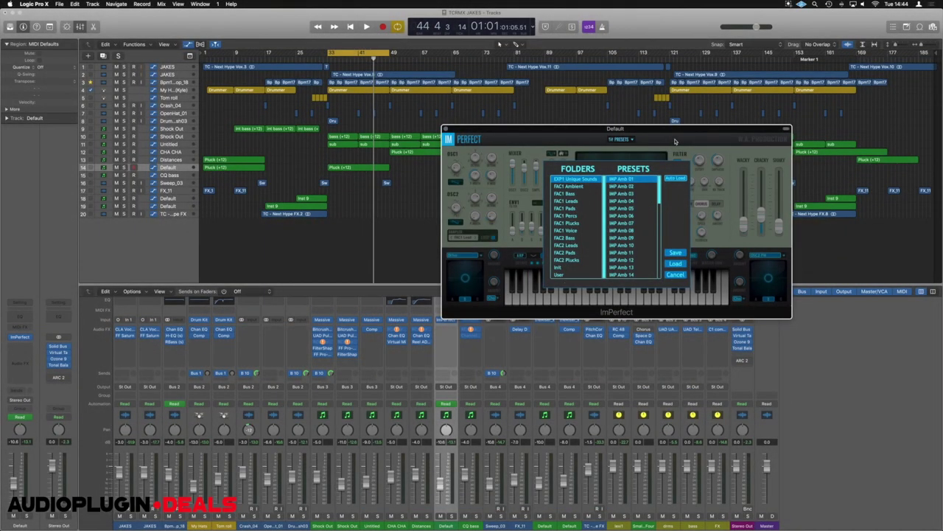
click(447, 130)
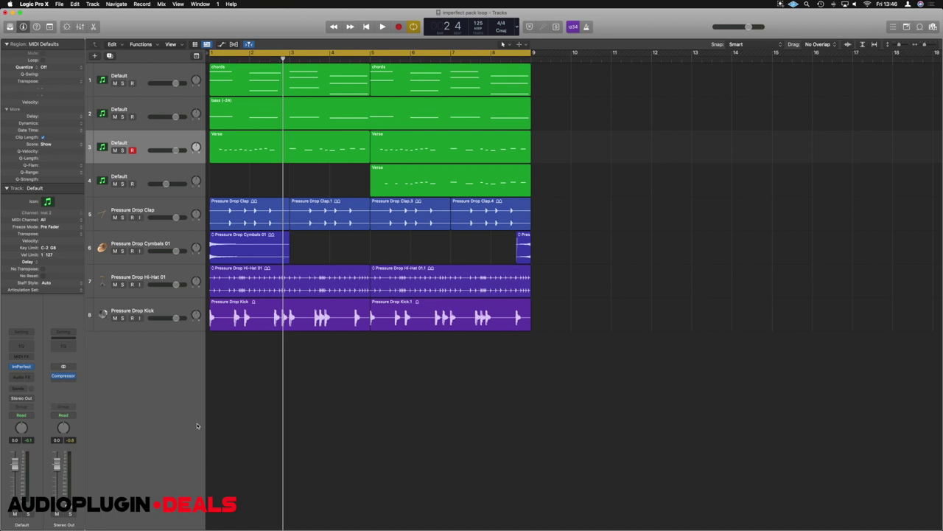
Solo then unsolo the Clap, Cymbals 01, Hi-Hat 01 and Kick tracks, and play the full mix
click(122, 217)
click(123, 251)
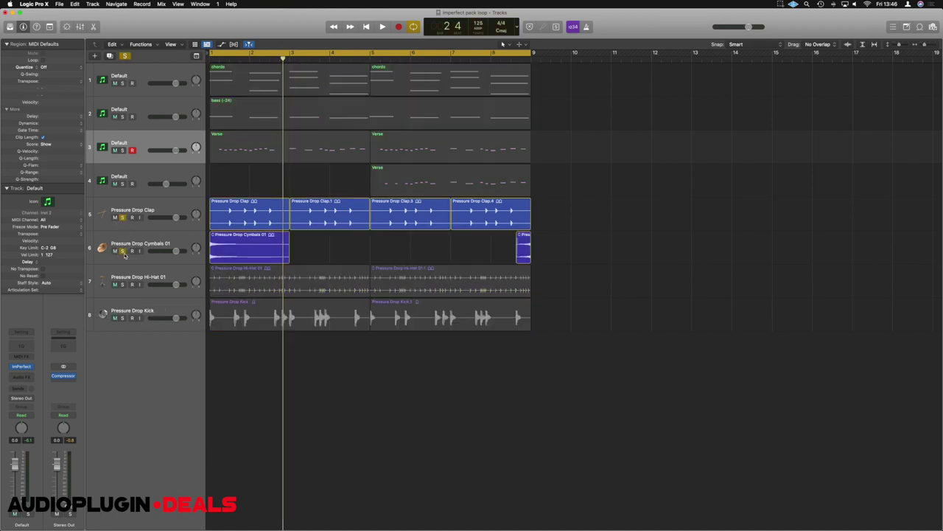
click(122, 284)
click(122, 318)
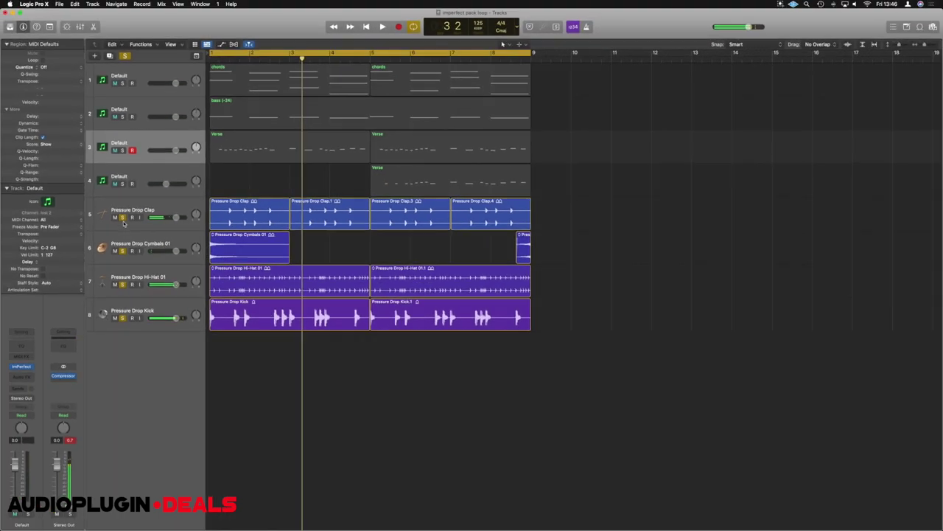
click(122, 218)
click(122, 251)
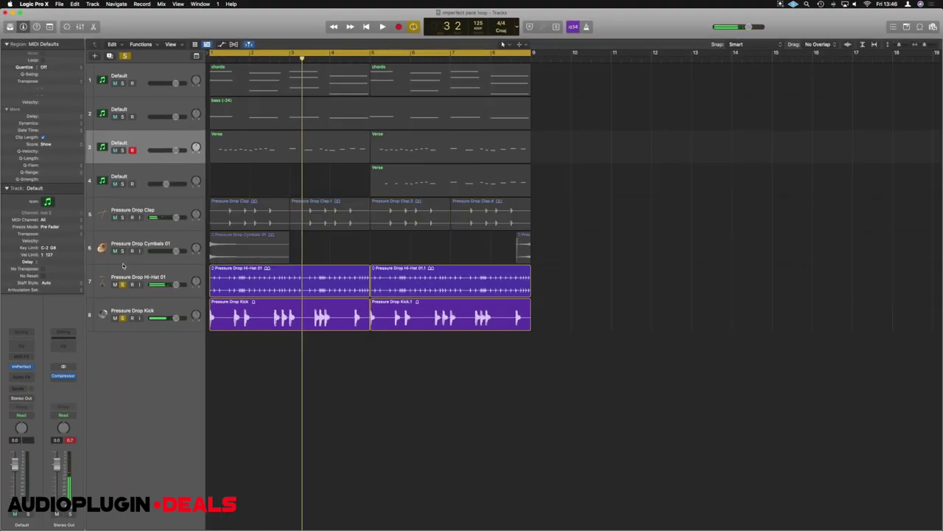
click(122, 285)
click(122, 317)
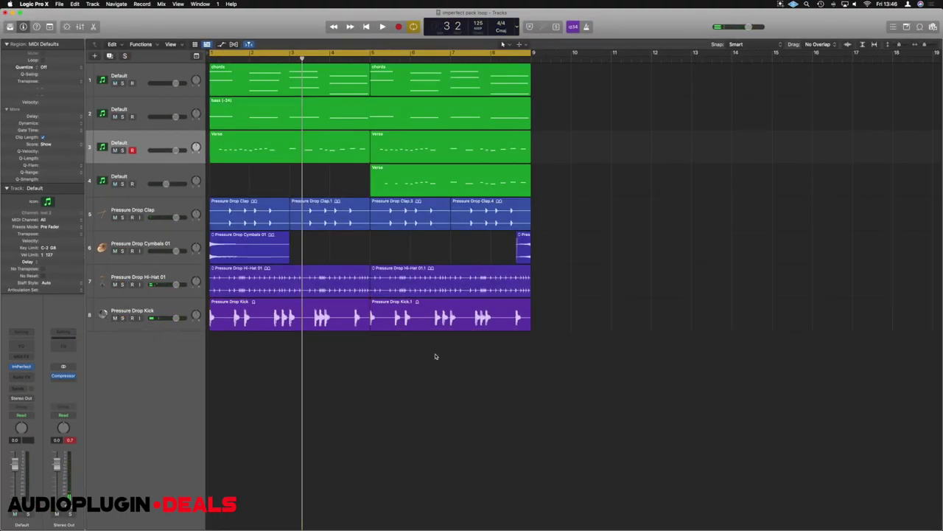
key(space)
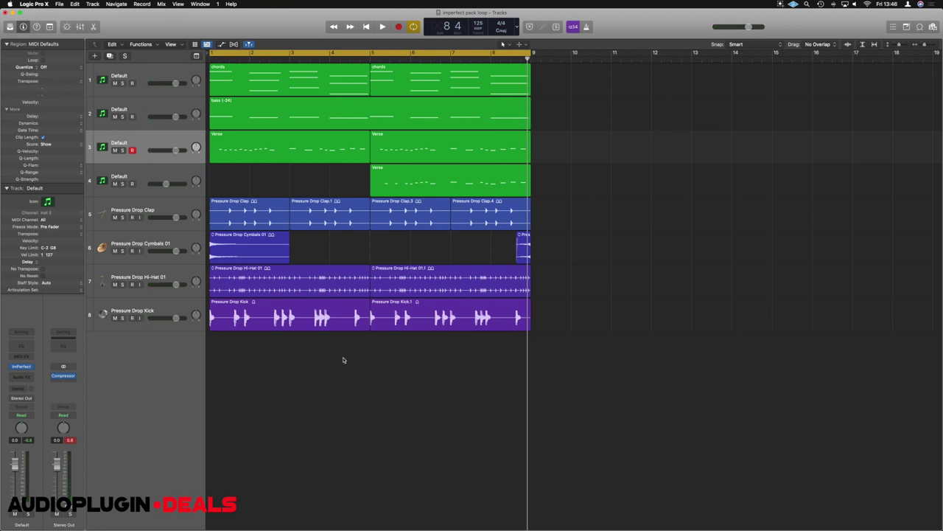
Solo the chords track, open its ImPerfect, and play it with the four soloed drum tracks
click(122, 83)
click(154, 73)
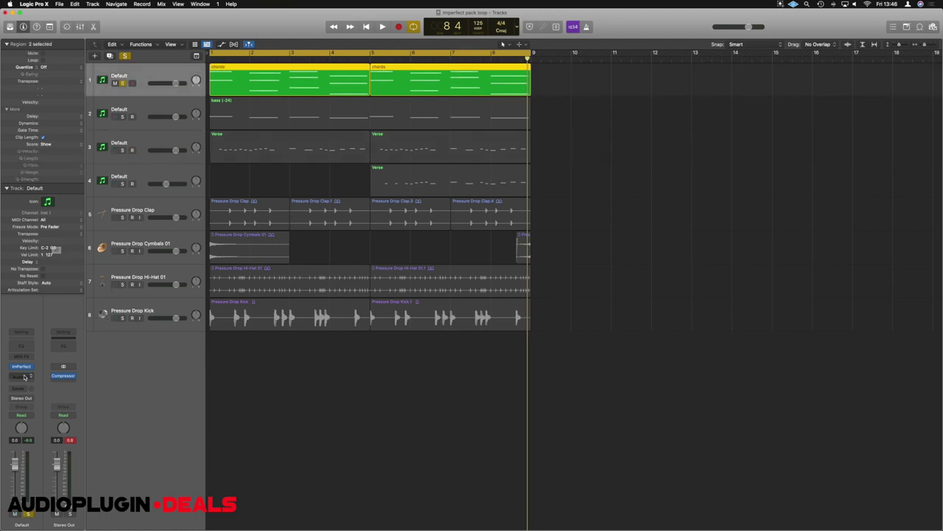
click(22, 366)
drag(463, 111, 702, 141)
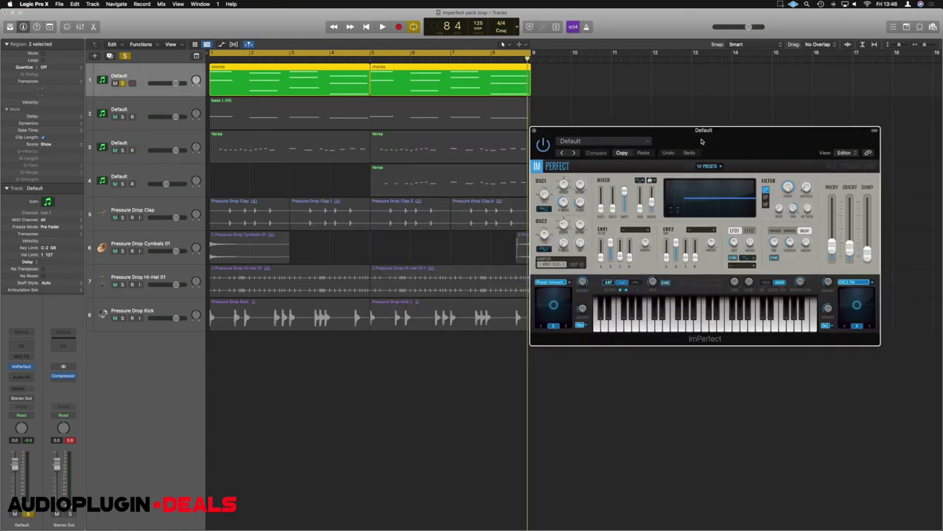
click(624, 327)
key(space)
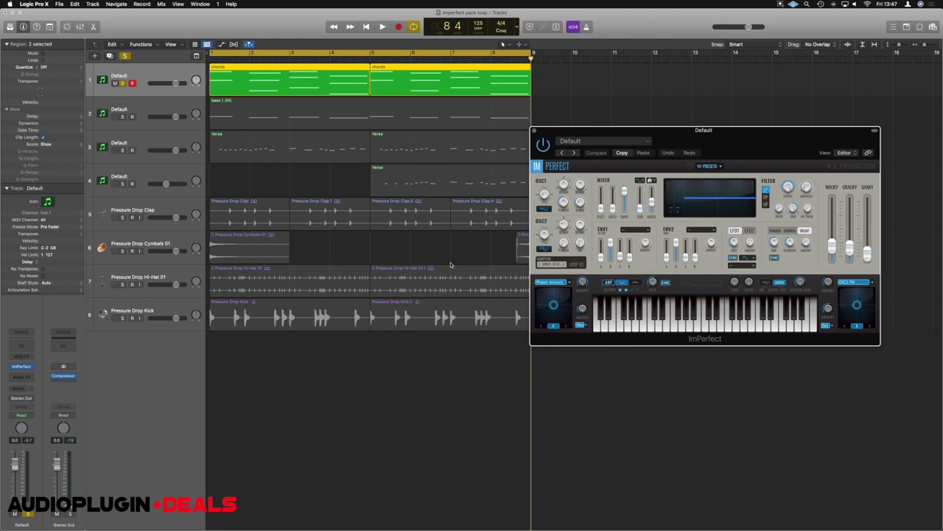
drag(123, 217, 123, 318)
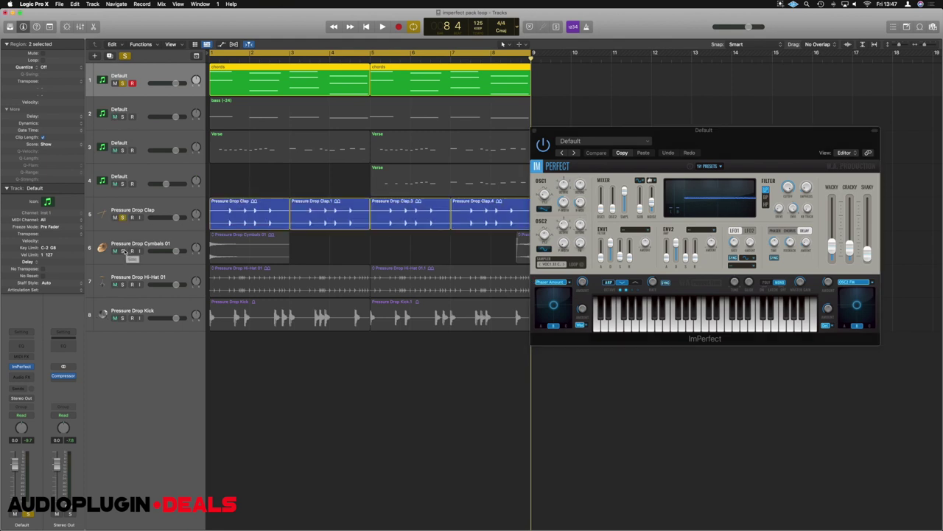
key(space)
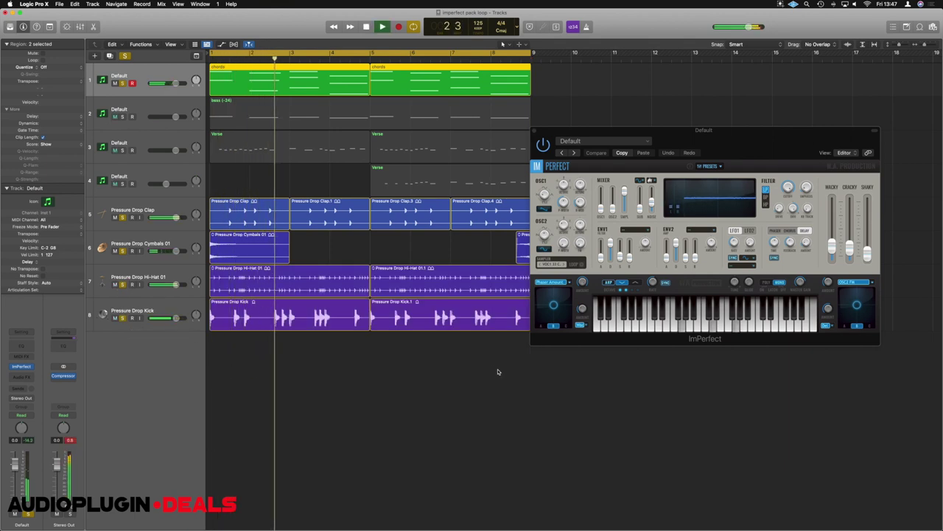
key(space)
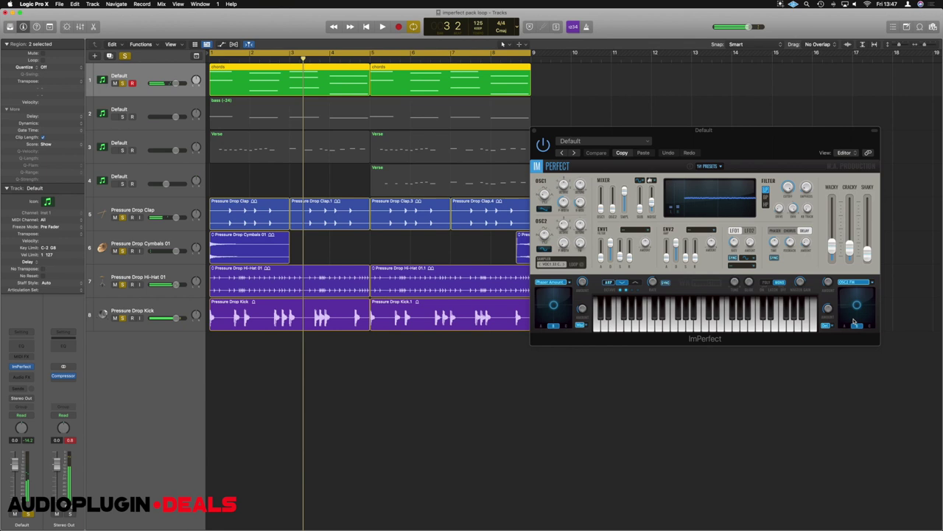
Switch the chords synth to POLY mode and replay the loop with the drums
click(765, 283)
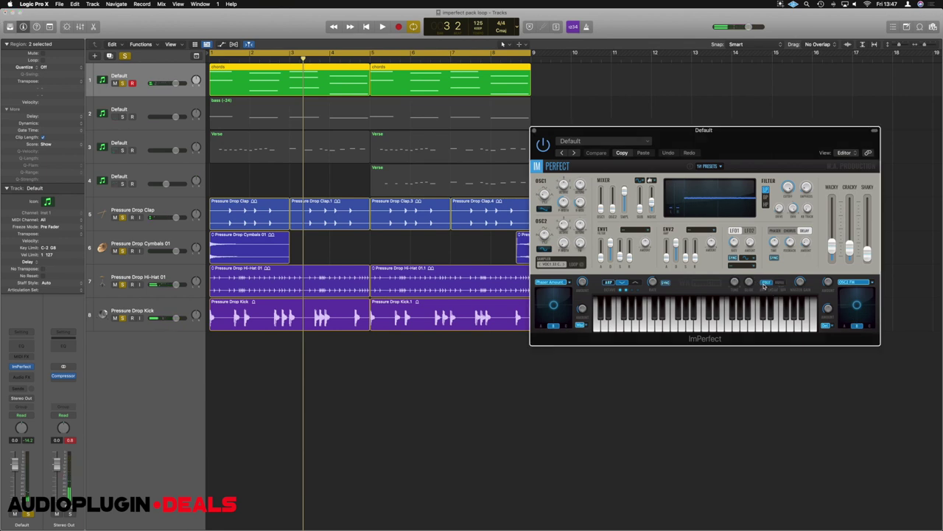
key(space)
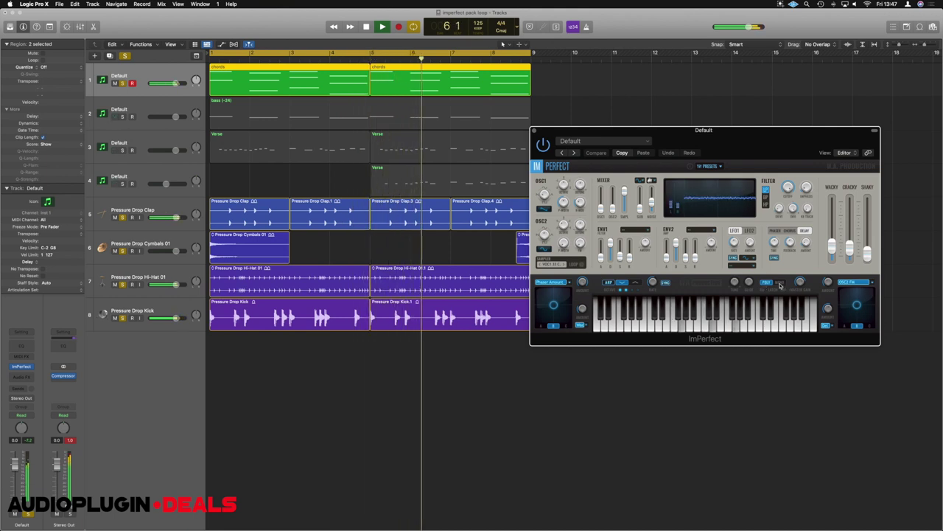
key(space)
key(Return)
key(space)
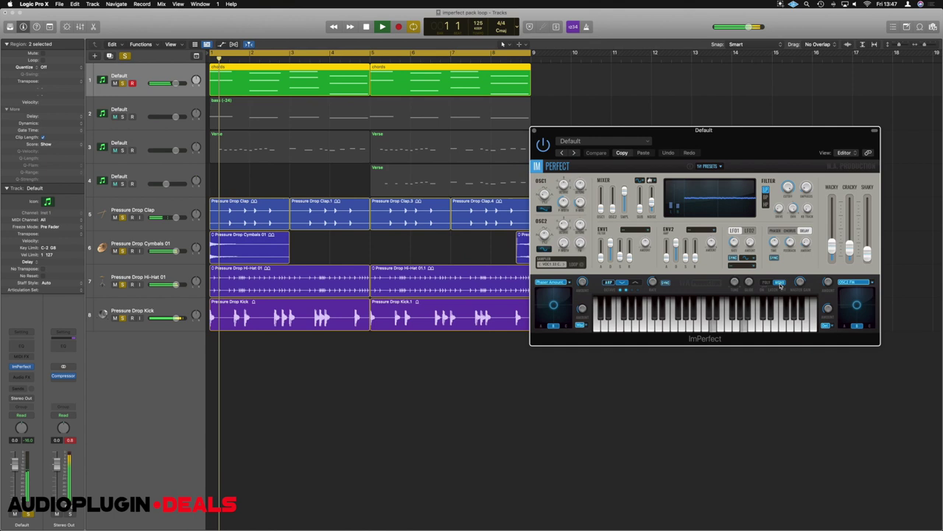
key(space)
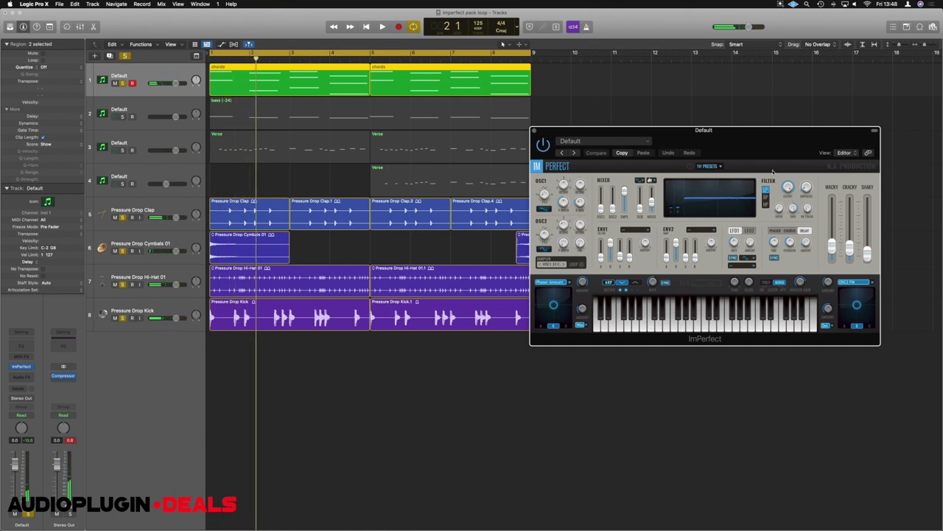
Open the VOC1 Vocals folder and audition VOC01 Vocal 02 through 04 during playback
click(708, 165)
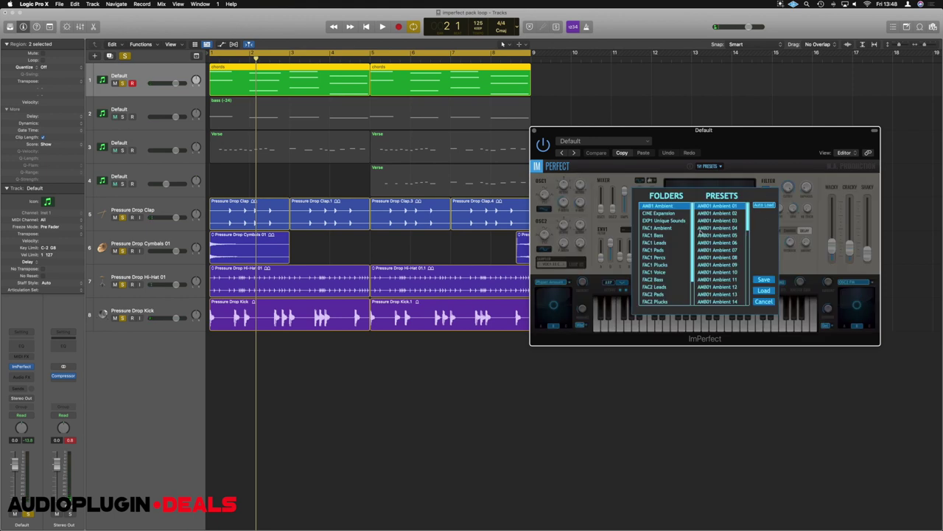
key(Up)
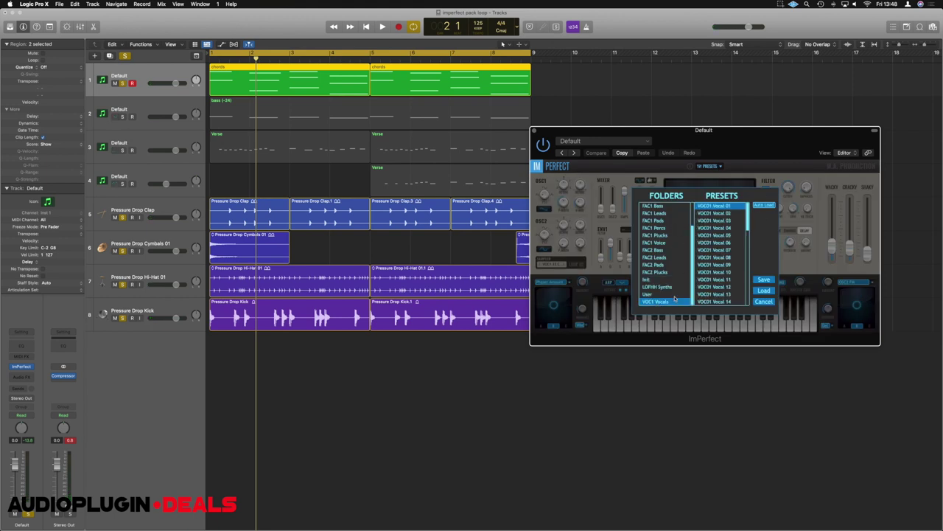
key(space)
click(719, 214)
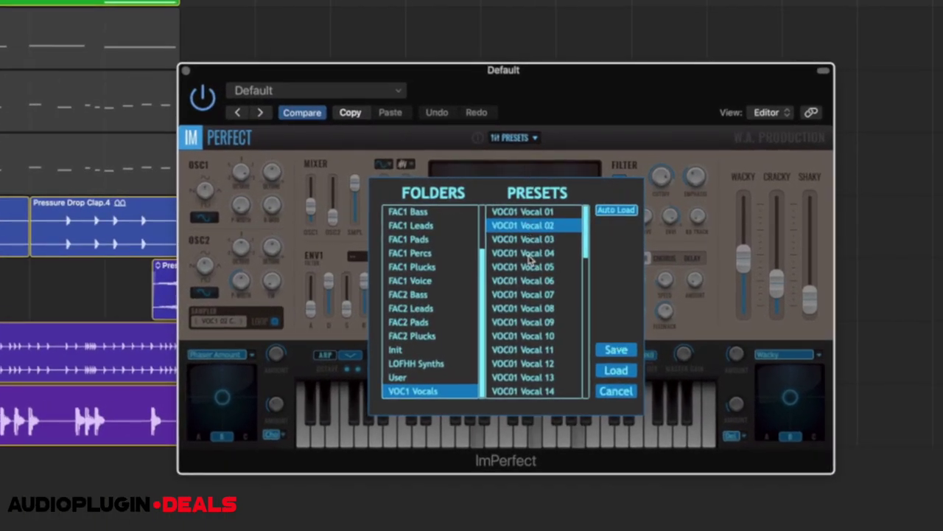
key(Down)
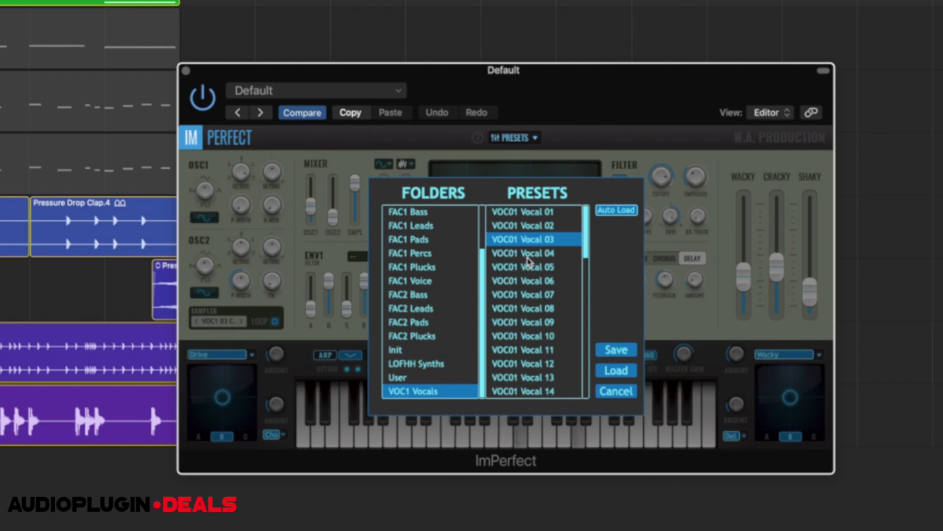
key(Down)
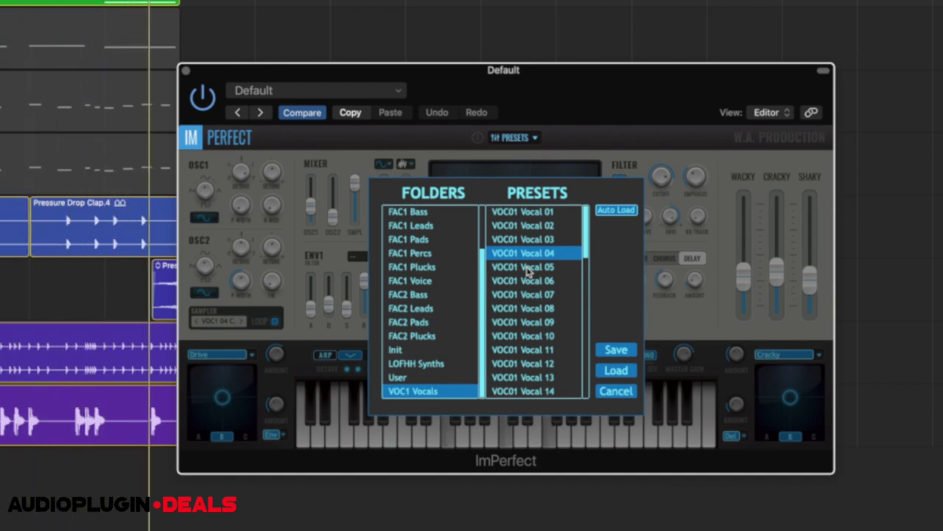
Audition VOC01 Vocal 05 through 08, then load VOC01 Vocal 10
click(526, 267)
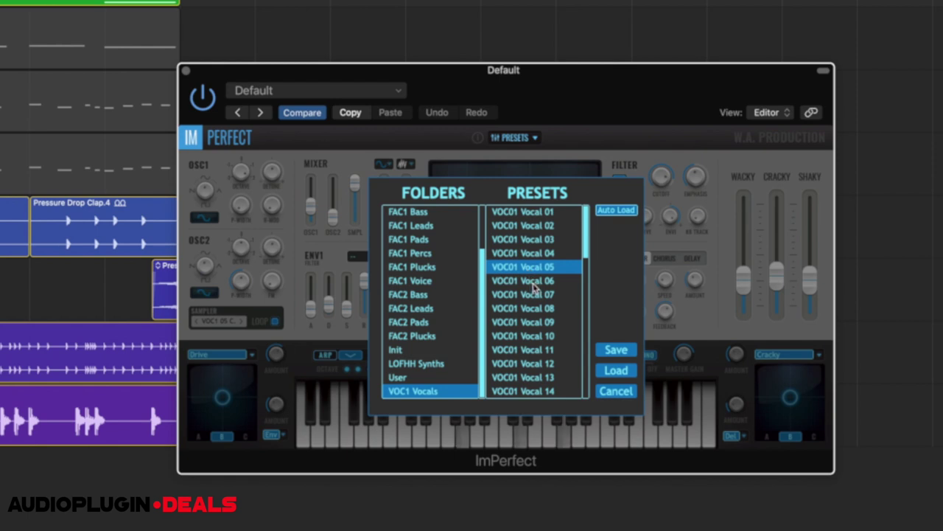
click(533, 281)
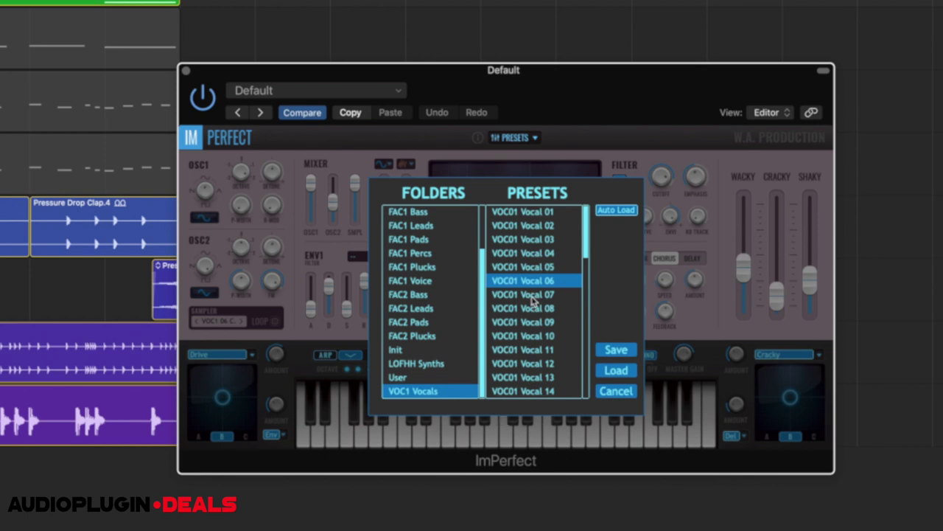
click(533, 295)
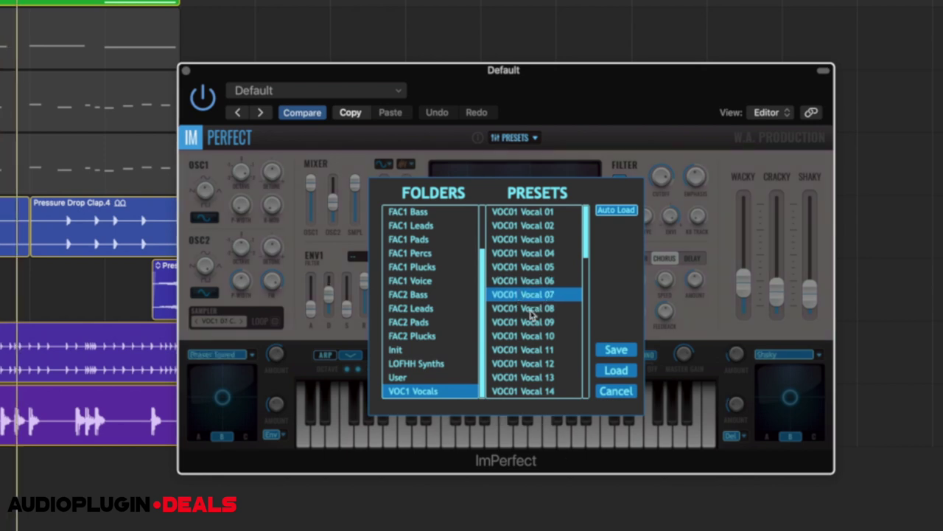
click(531, 309)
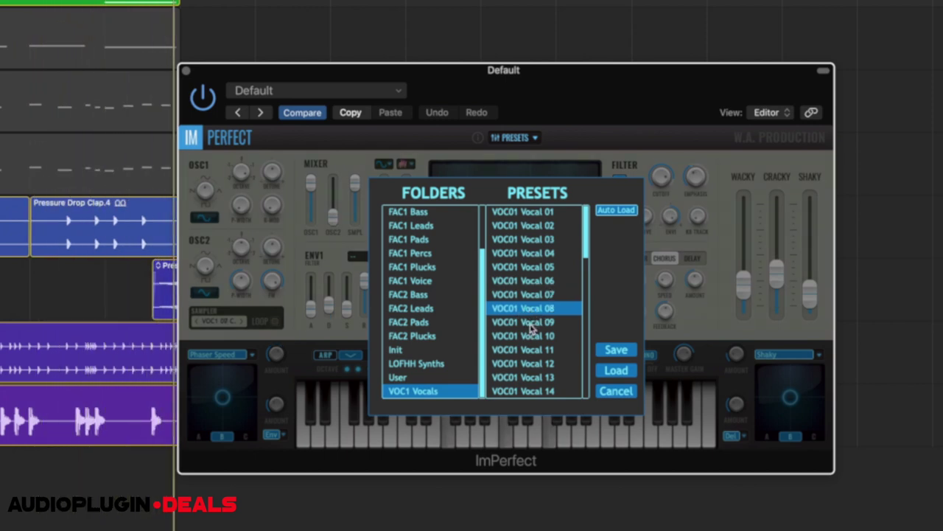
click(530, 337)
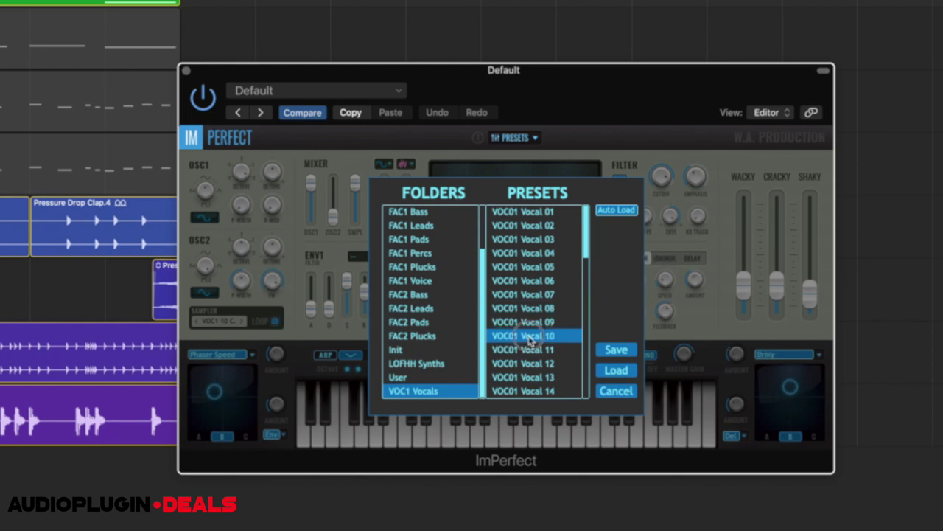
click(616, 370)
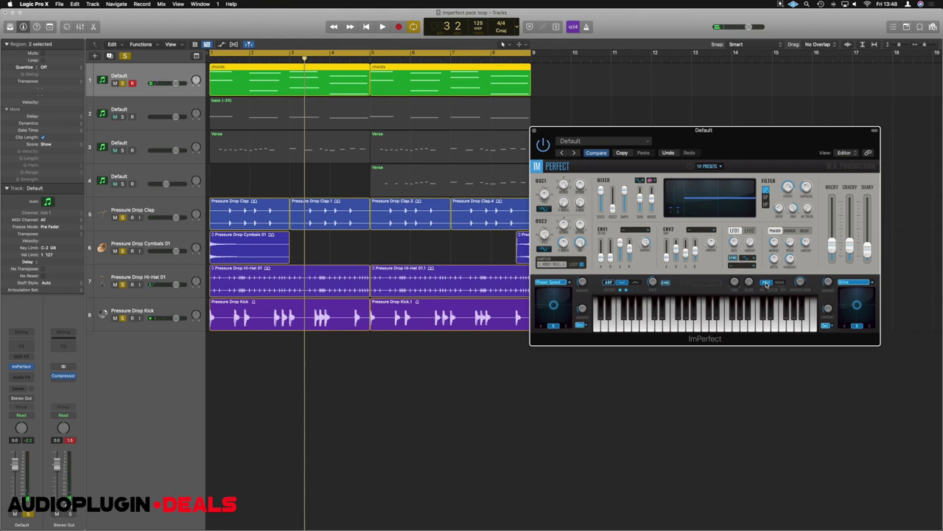
Play the loop with the new chord sound, select the bass track, and close the chords synth
key(space)
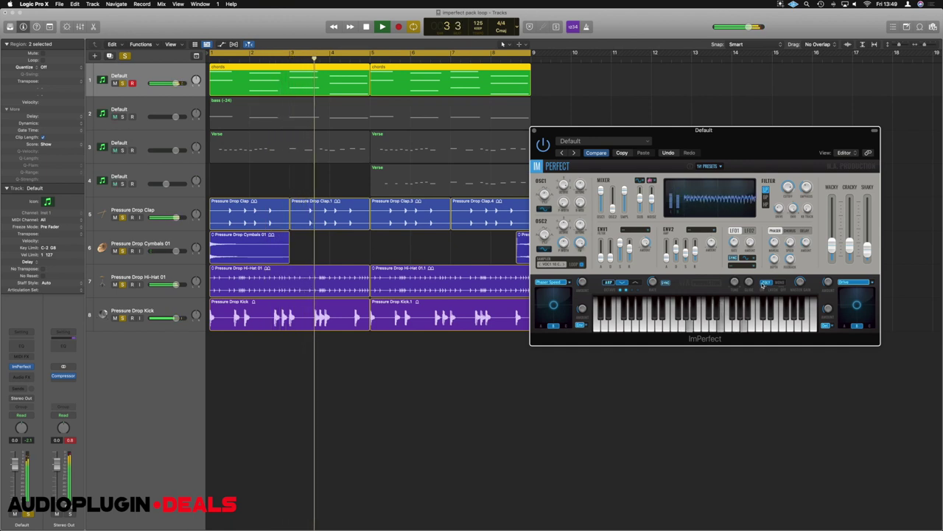
key(space)
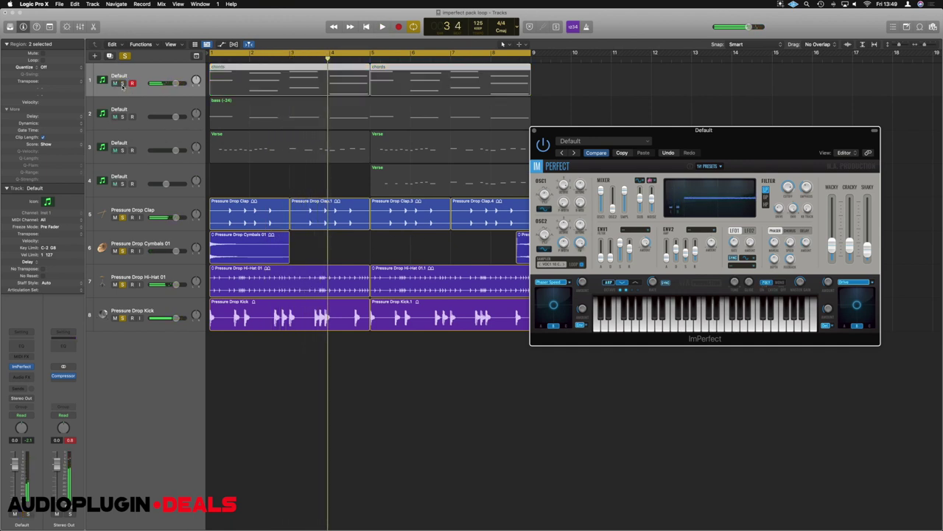
click(133, 117)
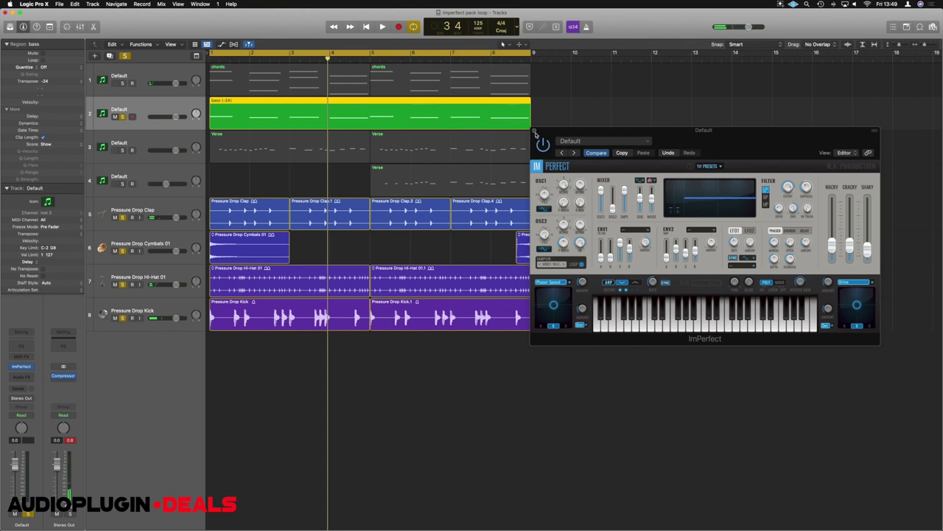
click(535, 134)
click(535, 131)
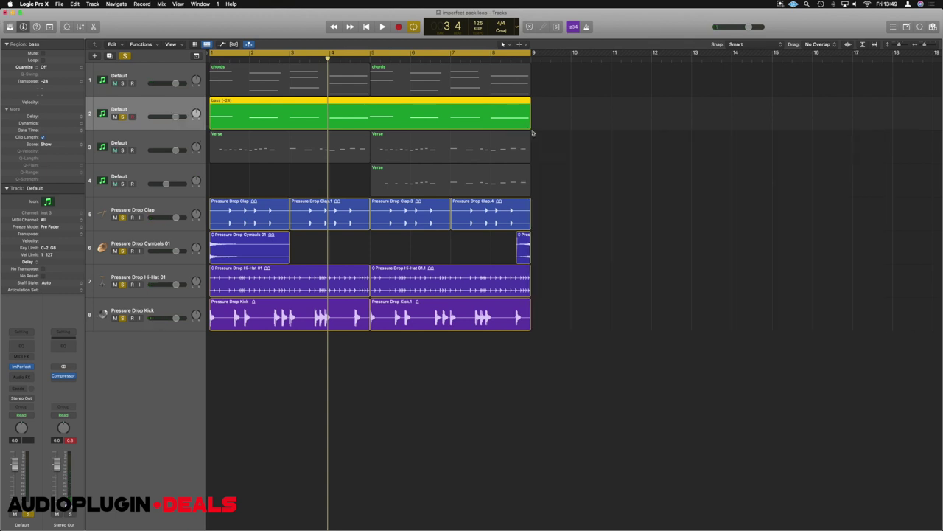
Open the bass track's ImPerfect and play the loop with its default patch
click(22, 367)
drag(494, 114, 736, 137)
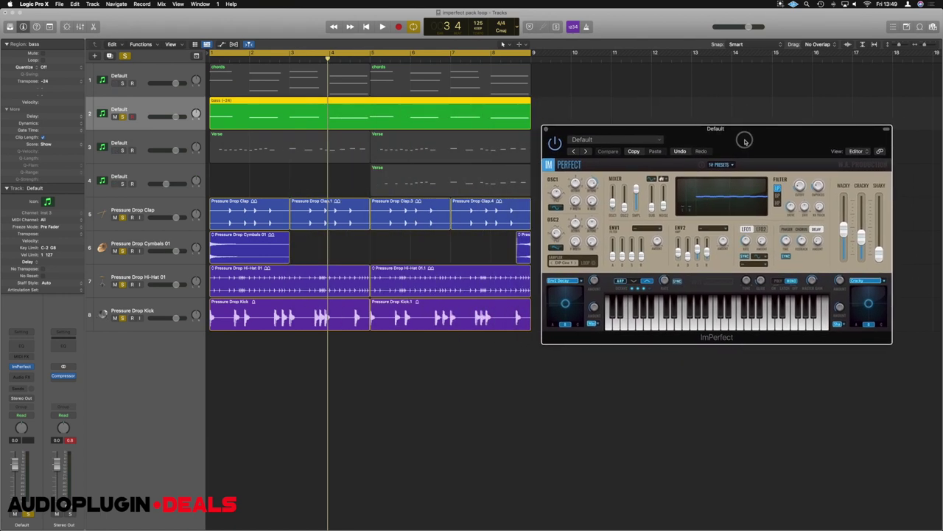
key(space)
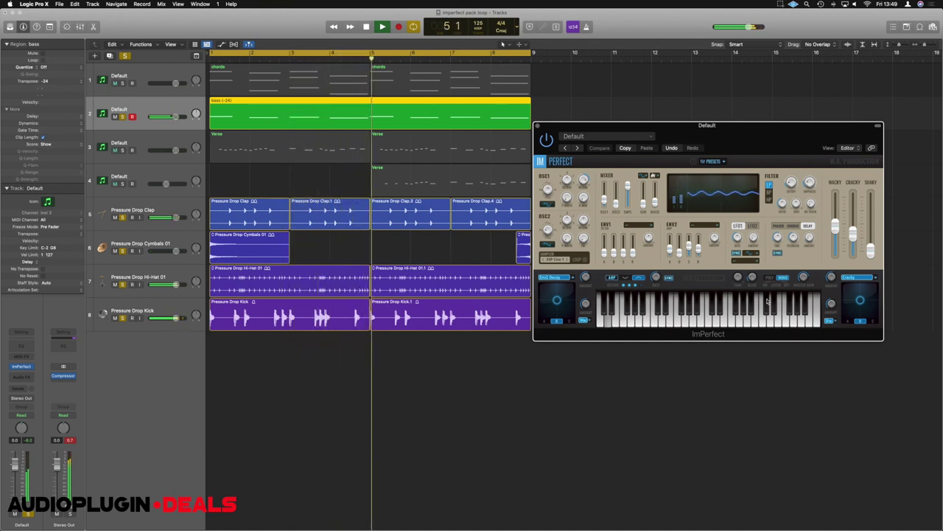
Open the bass synth's CINE Expansion folder and try presets 02 through 05
click(711, 162)
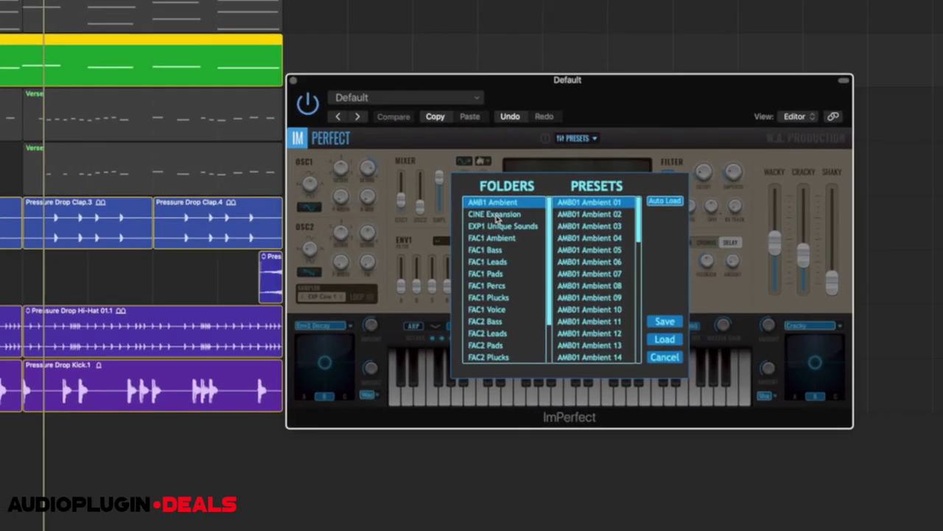
click(662, 209)
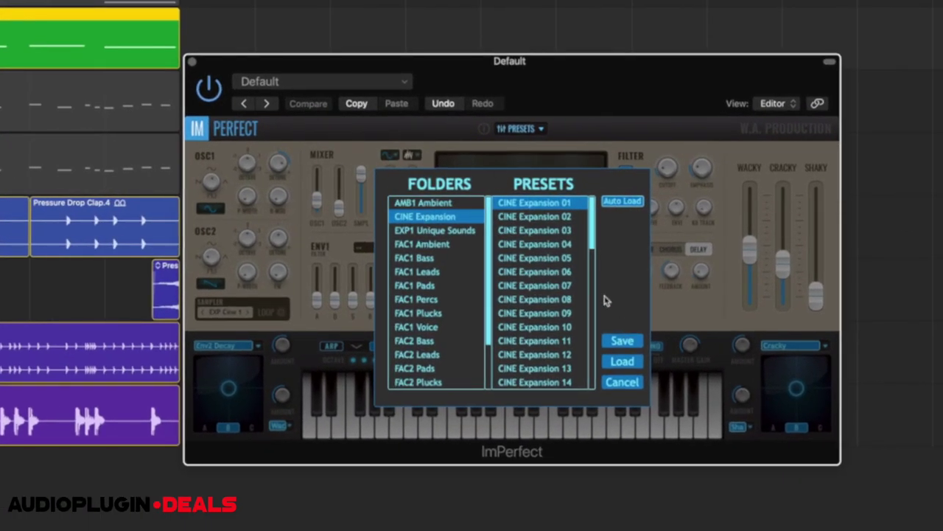
click(524, 217)
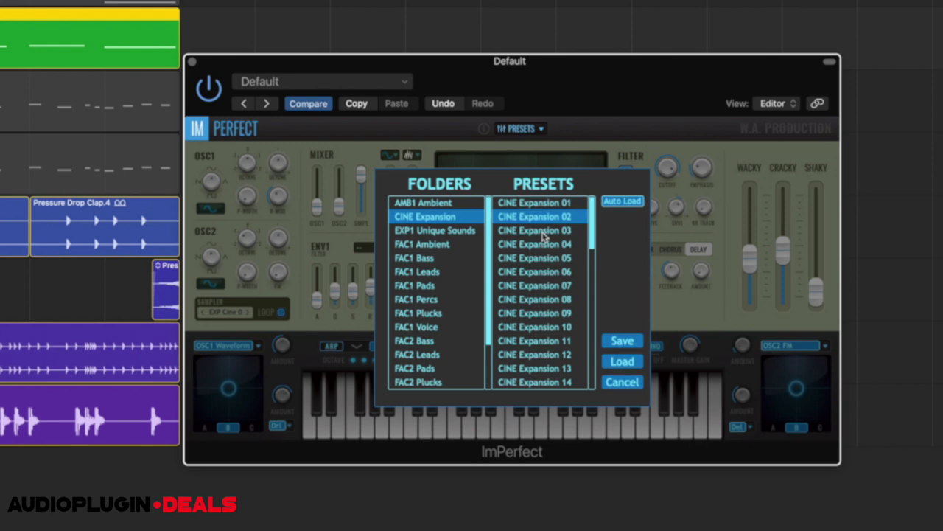
click(544, 231)
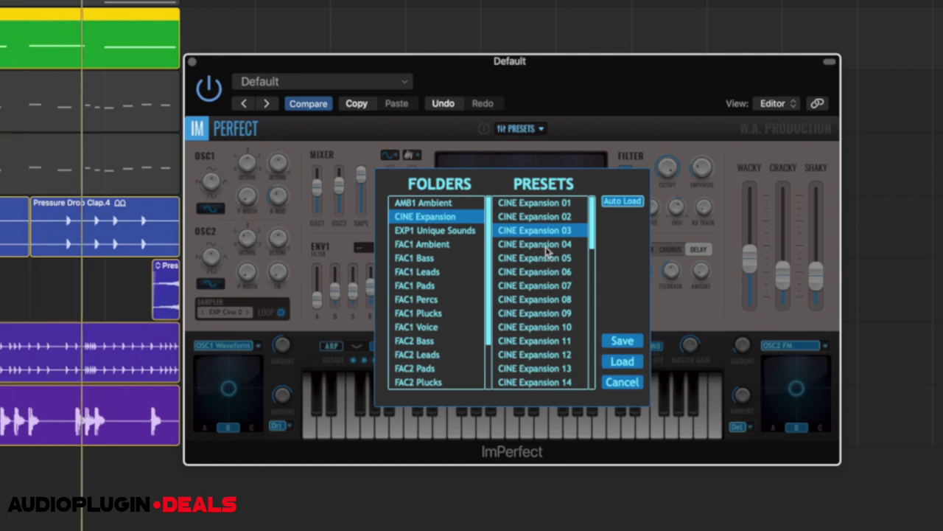
click(544, 245)
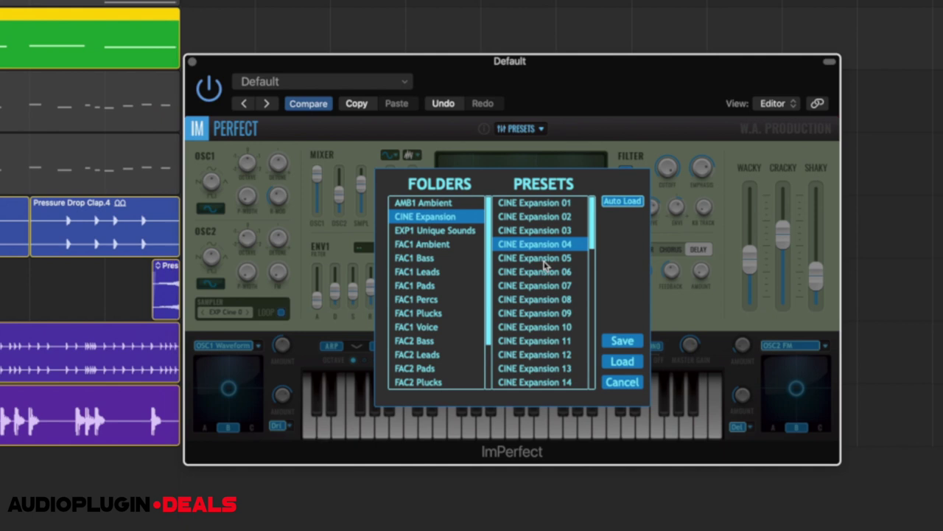
click(544, 259)
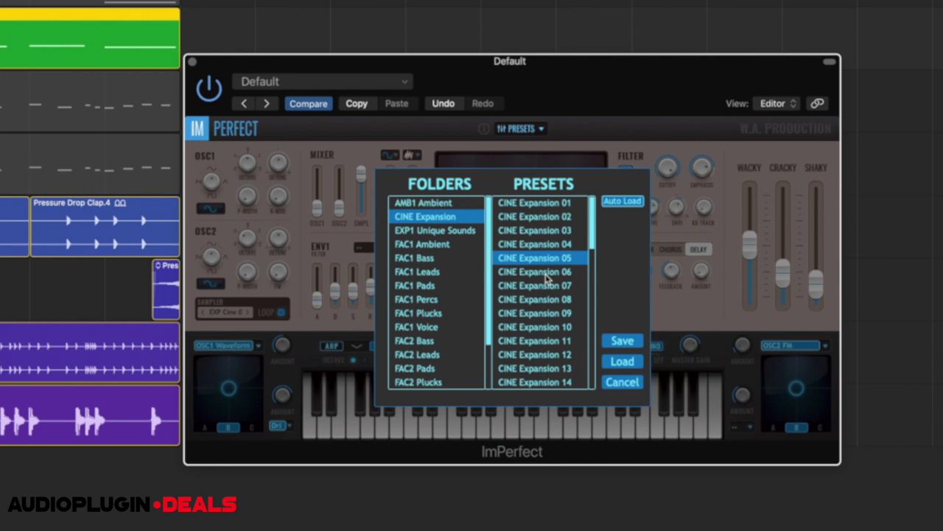
Try CINE Expansion 06 through 09 with the loop playing, then scroll further down the list
click(547, 272)
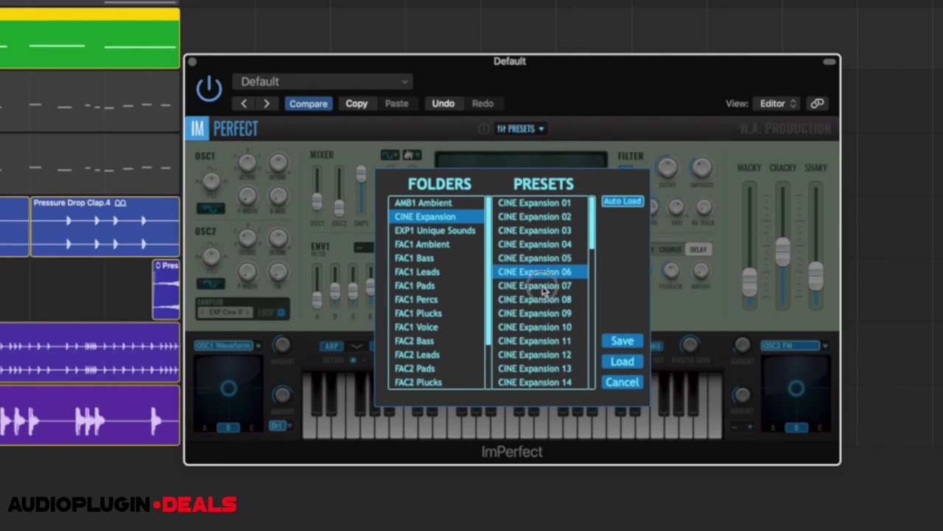
click(545, 288)
key(space)
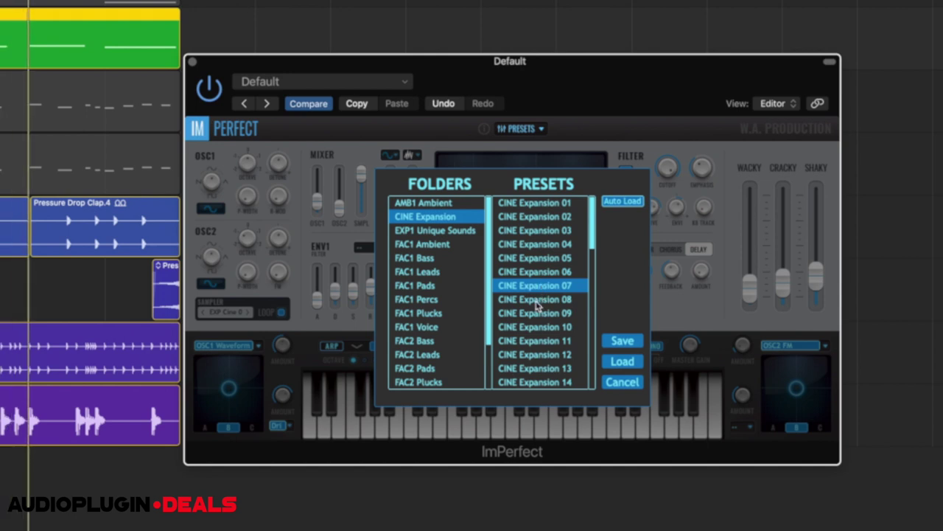
click(540, 300)
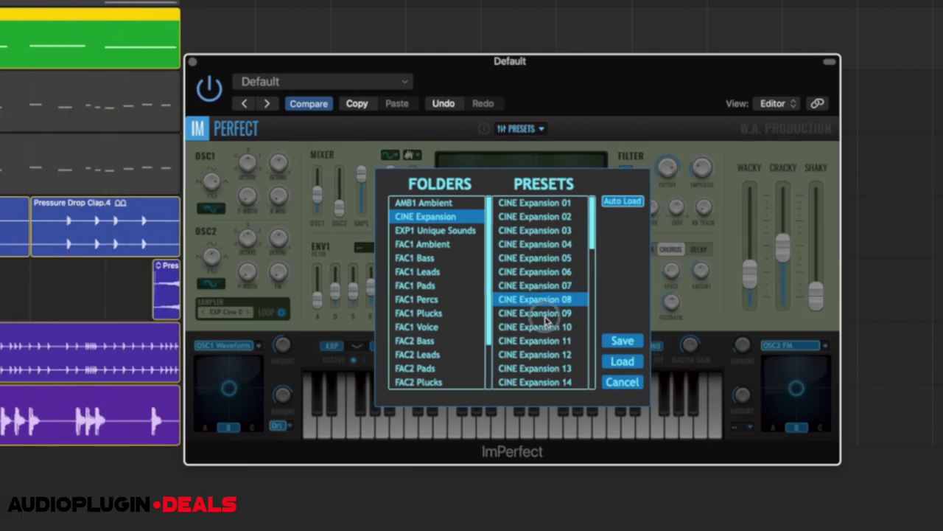
click(544, 317)
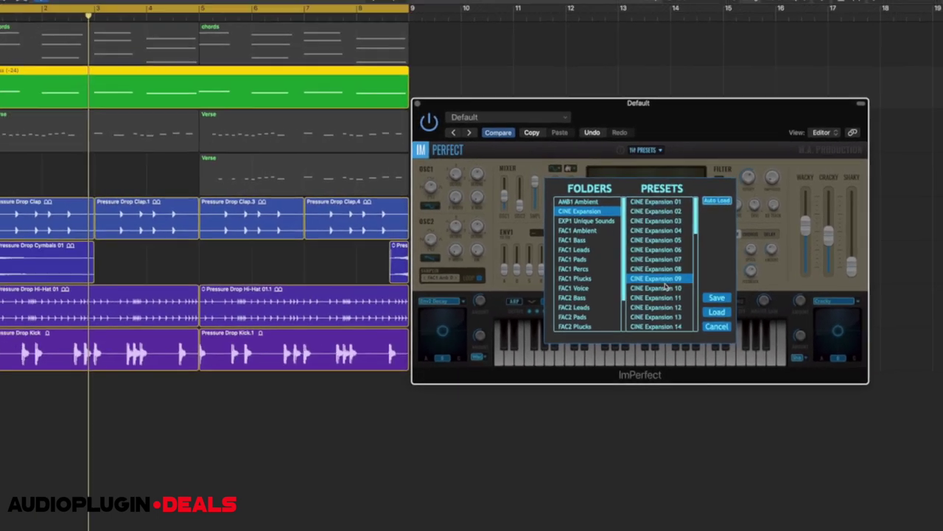
scroll(667, 286, down, 10)
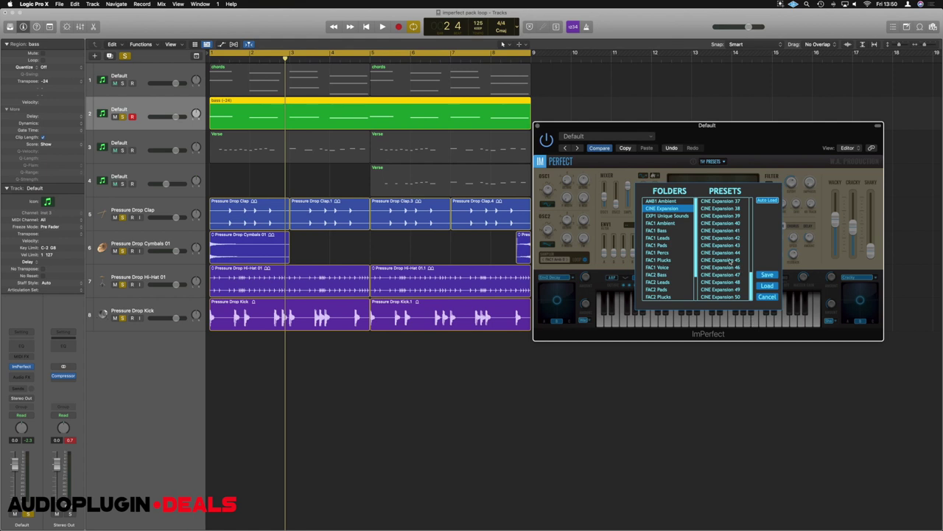
Load CINE Expansion 45 on the bass synth and preview it
click(720, 262)
click(769, 285)
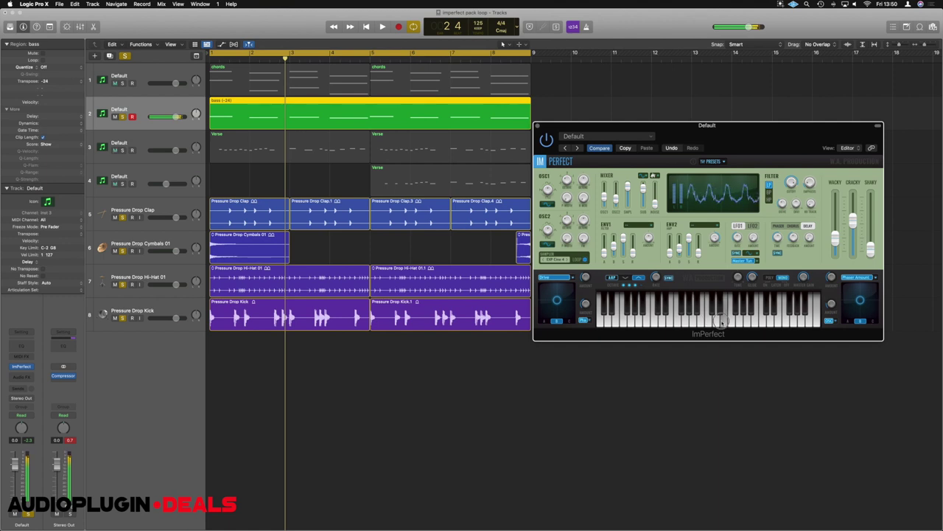
key(space)
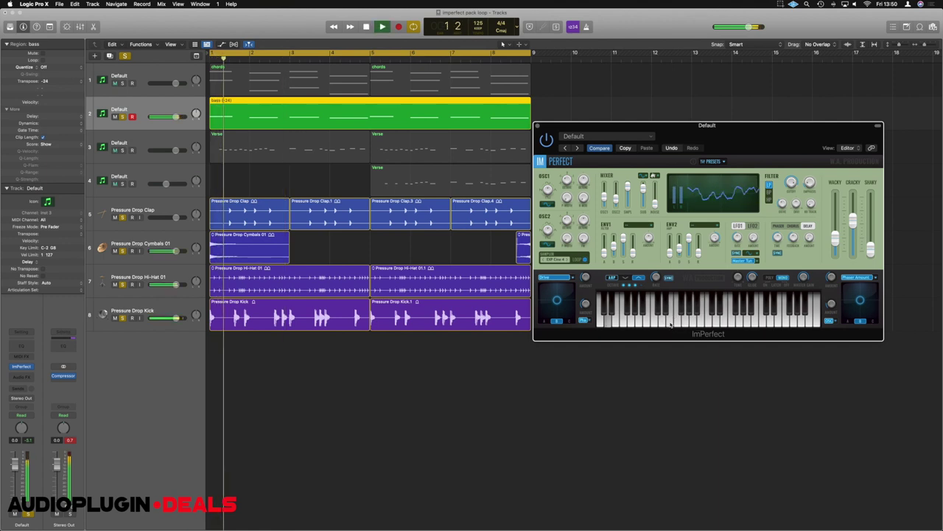
key(space)
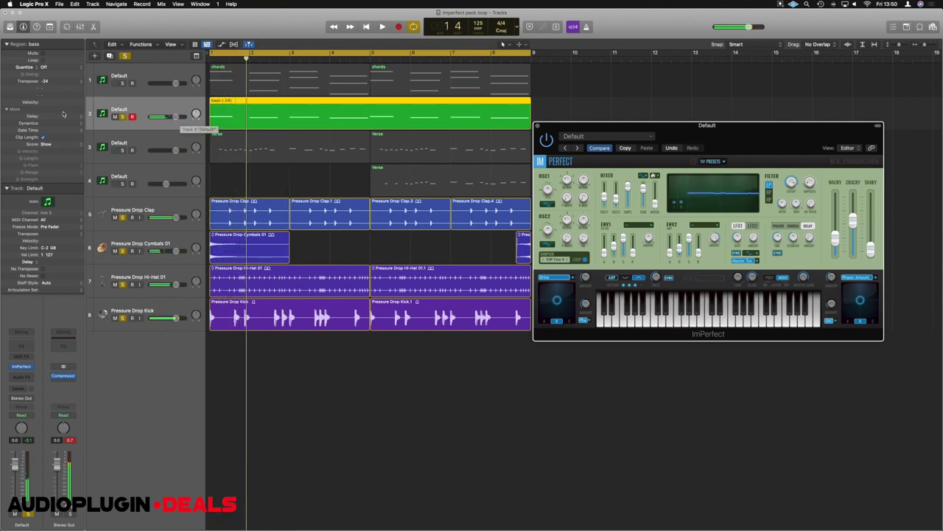
Transpose the bass region to -12 and bring the chords in at -4.0 dB
drag(52, 84, 51, 77)
key(space)
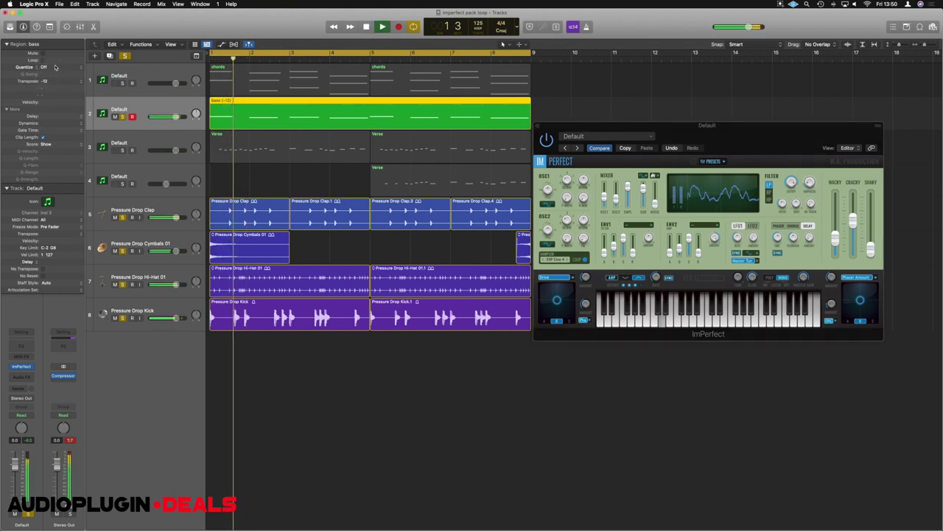
click(123, 83)
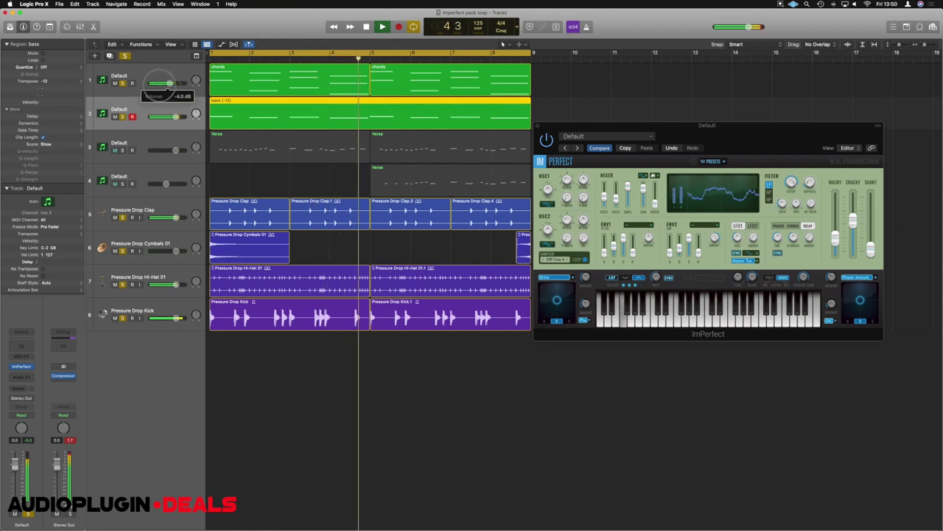
drag(174, 83, 169, 83)
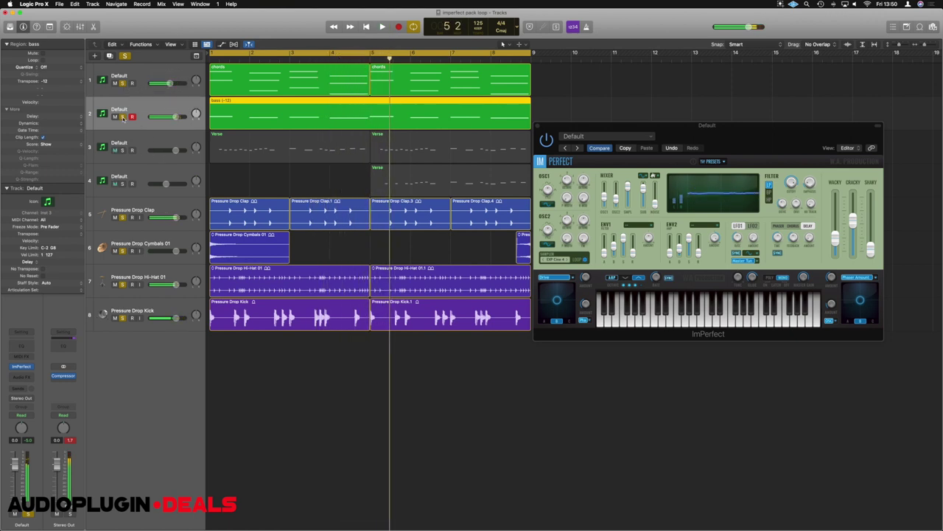
click(123, 118)
Solo verse melody track 3 and reopen its ImPerfect window, previewing a note
click(155, 141)
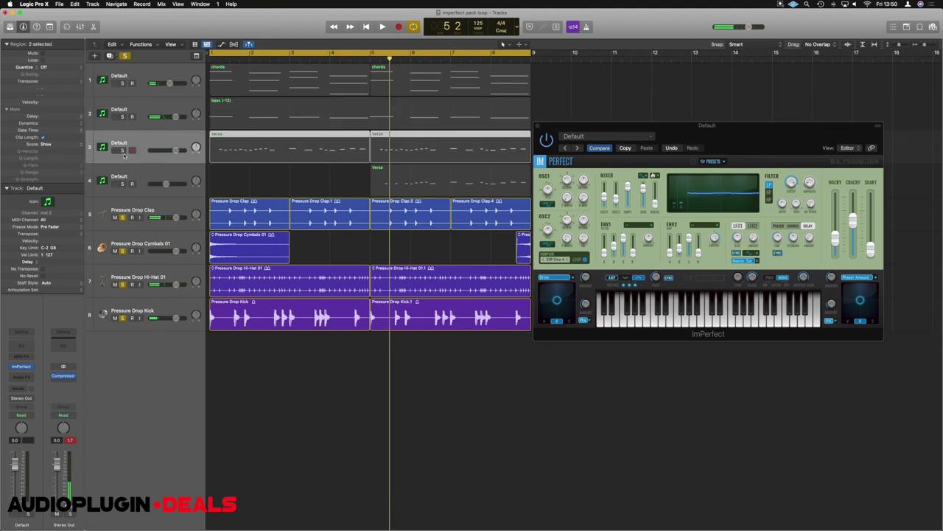
click(122, 150)
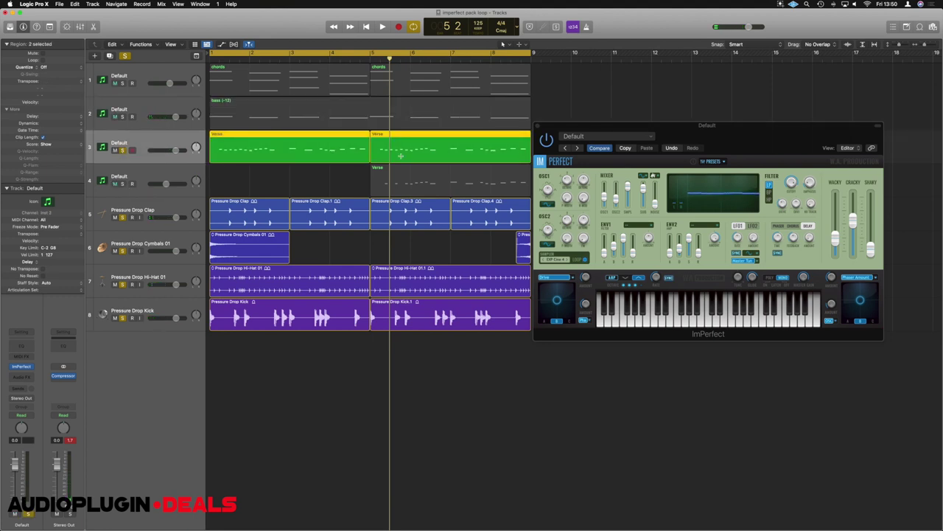
click(538, 127)
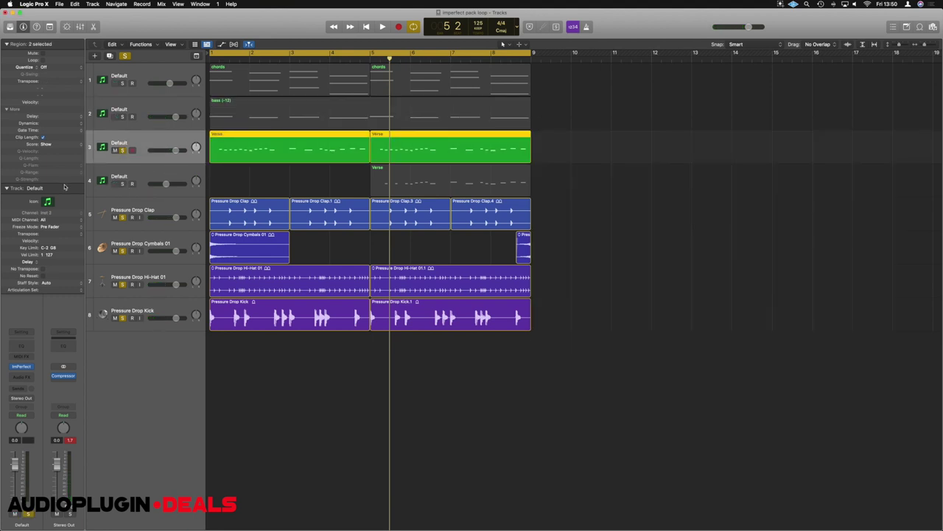
key(v)
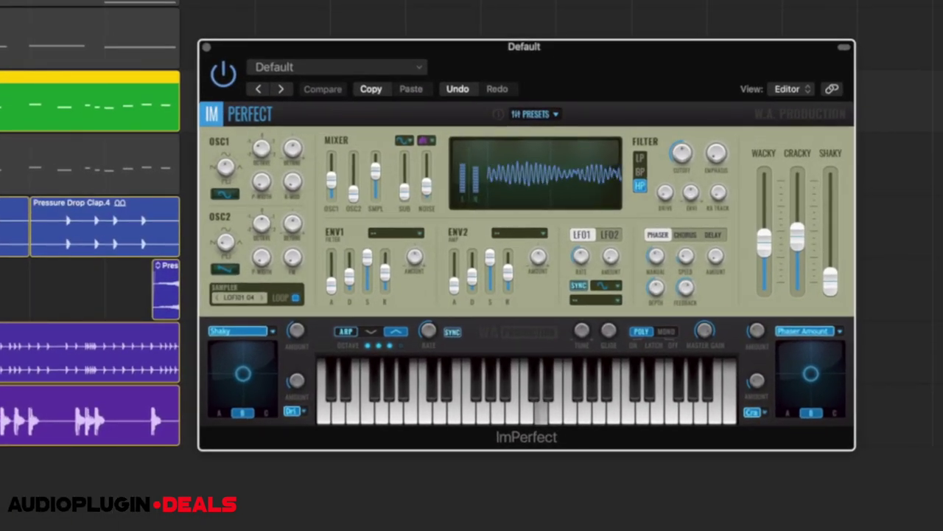
key(space)
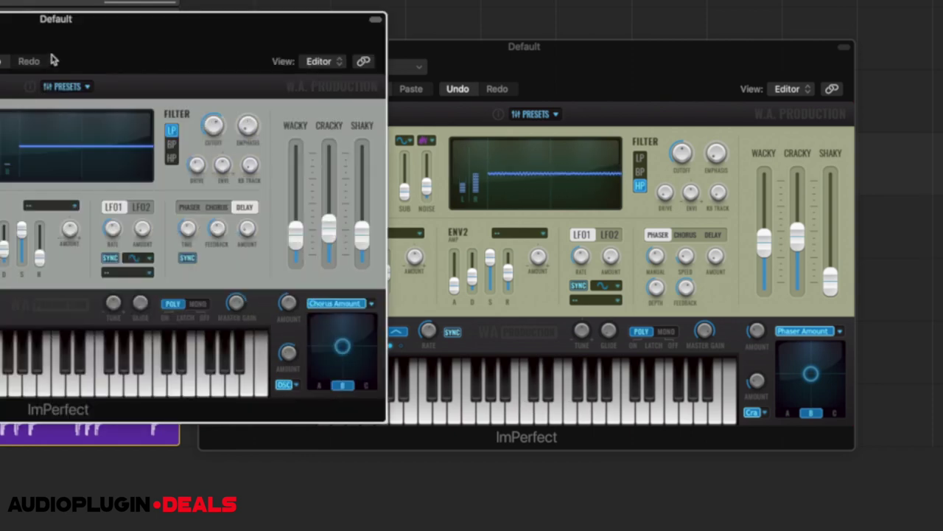
mouse_move(53, 61)
mouse_down()
mouse_move(479, 457)
mouse_move(533, 386)
mouse_move(530, 345)
mouse_up()
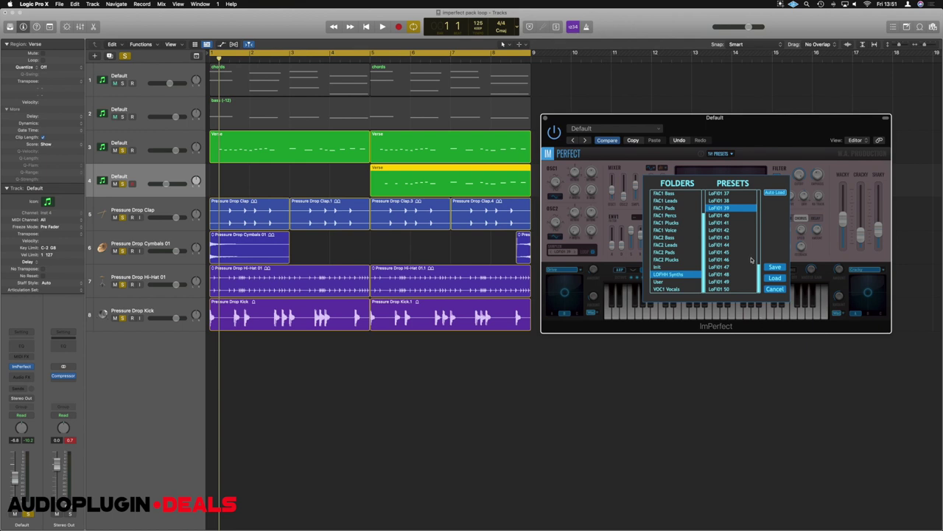
Audition LoFi01 40 and LoFi01 41 on the verse ImPerfect, keep 41, then clear solo
key(space)
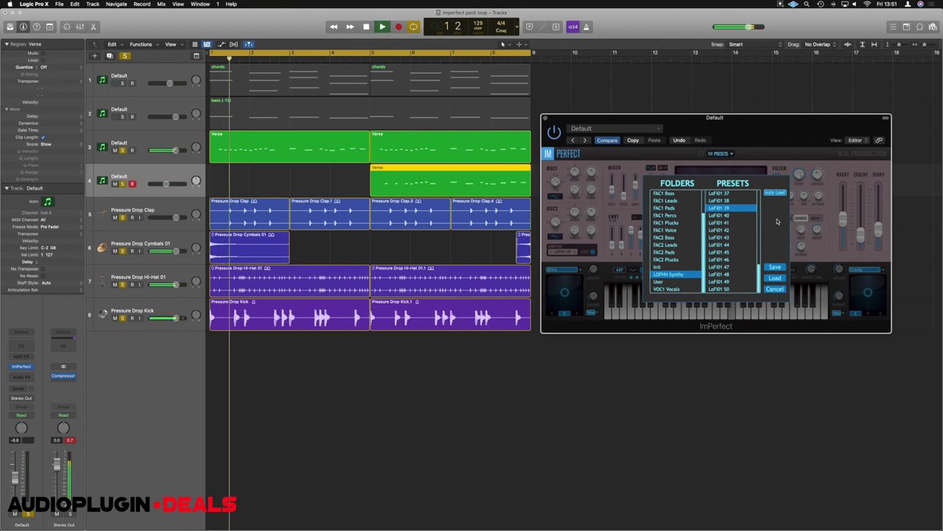
click(718, 216)
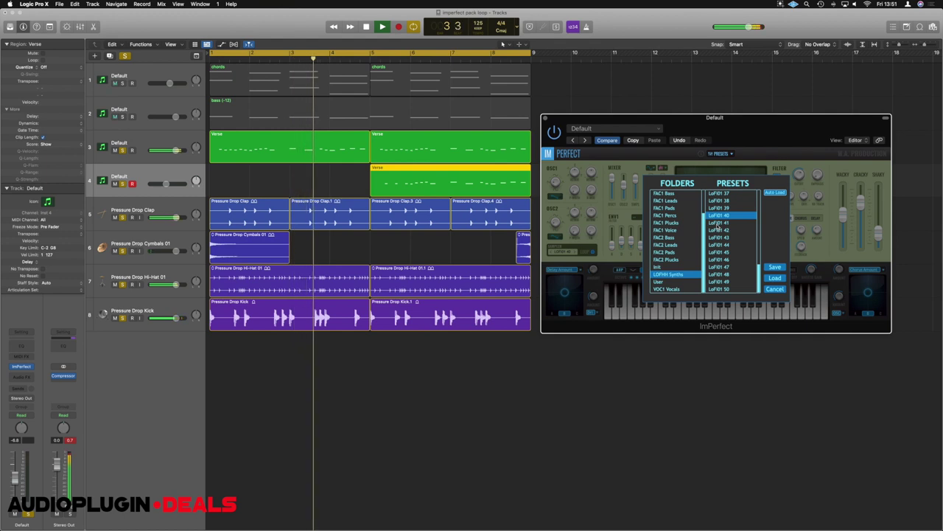
click(719, 223)
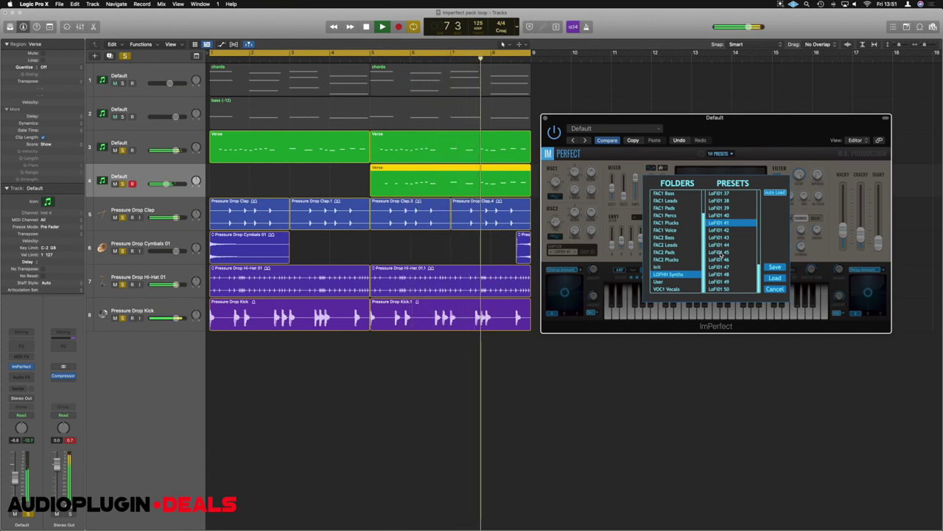
click(124, 56)
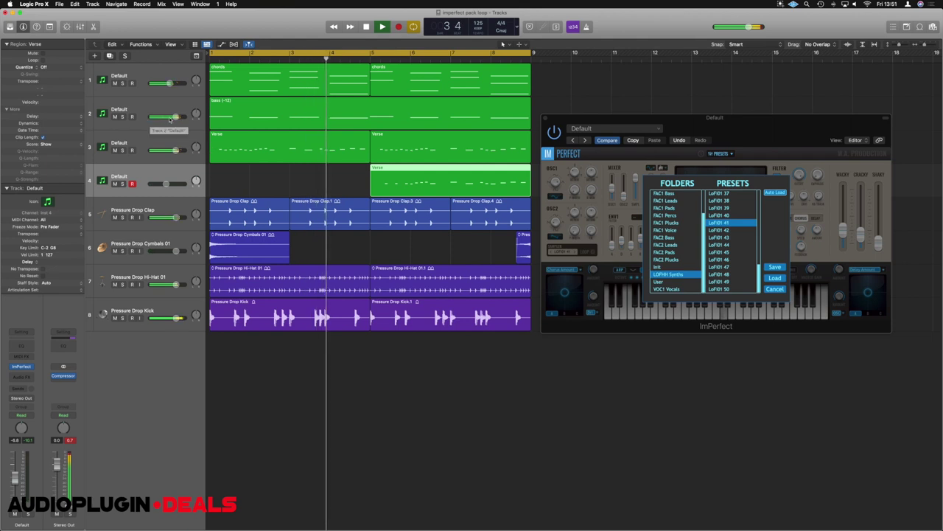
Set bass to -4.0 dB and chords to -11.8 dB, load LoFi01 41, and stop playback
drag(170, 119, 160, 122)
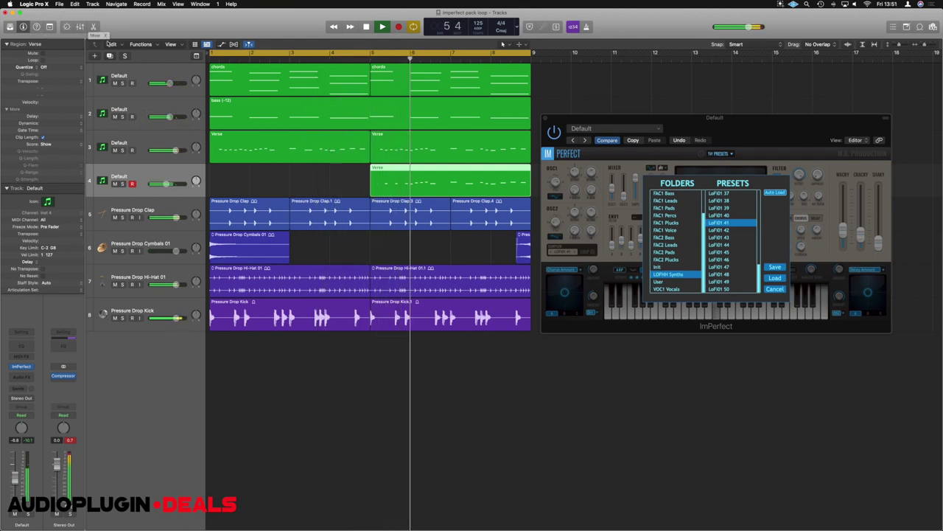
click(182, 108)
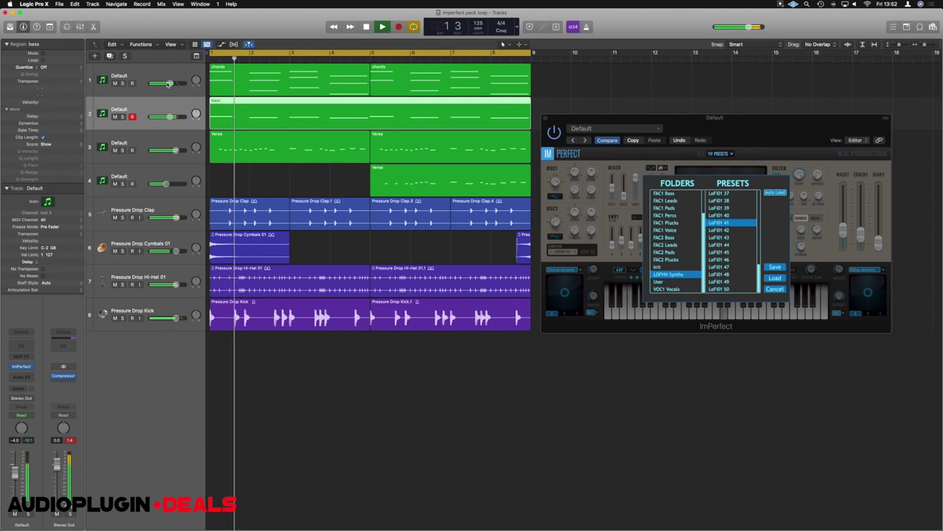
drag(168, 84, 154, 82)
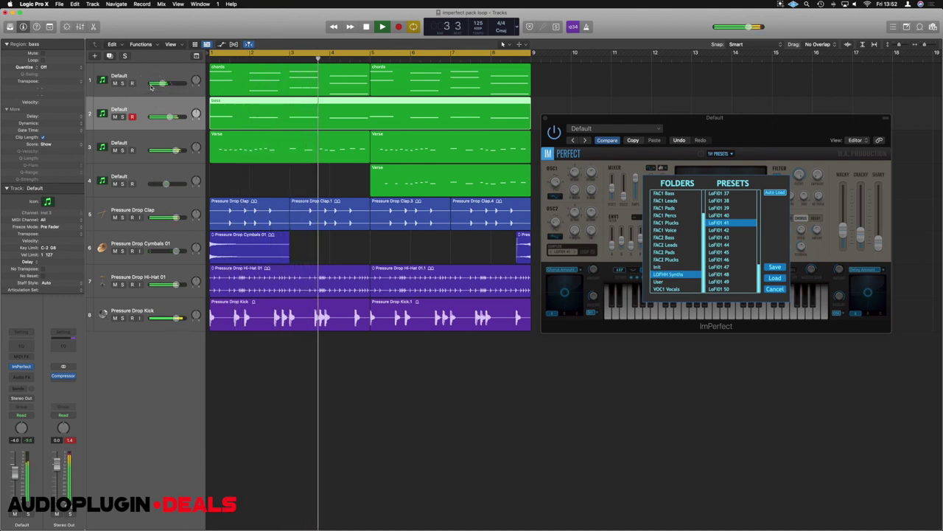
click(772, 278)
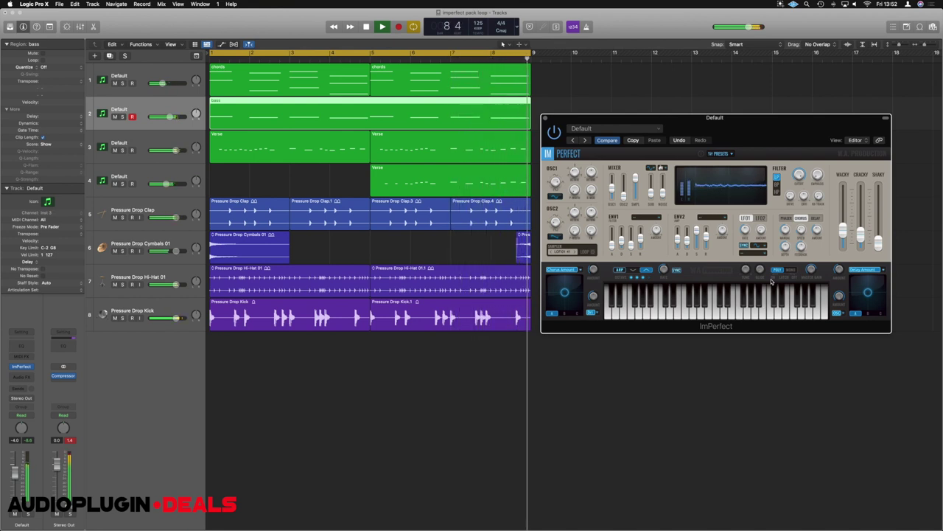
key(space)
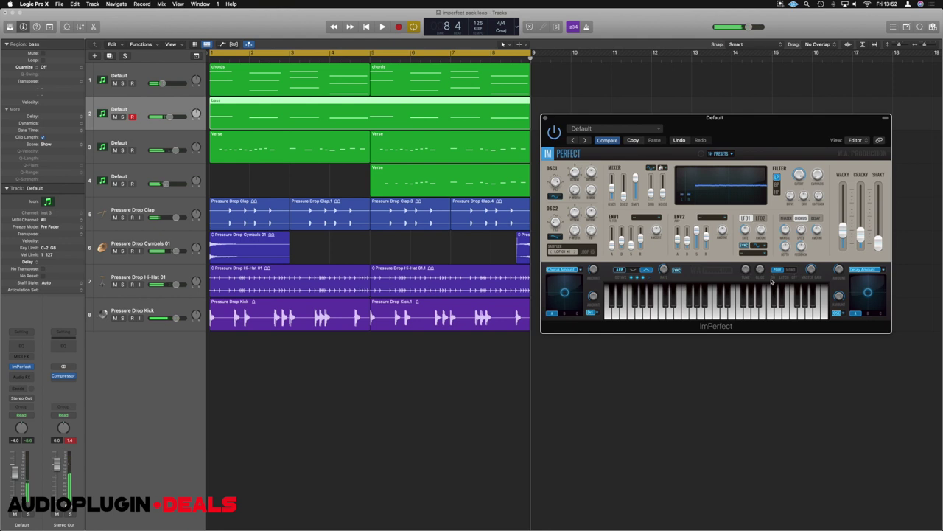